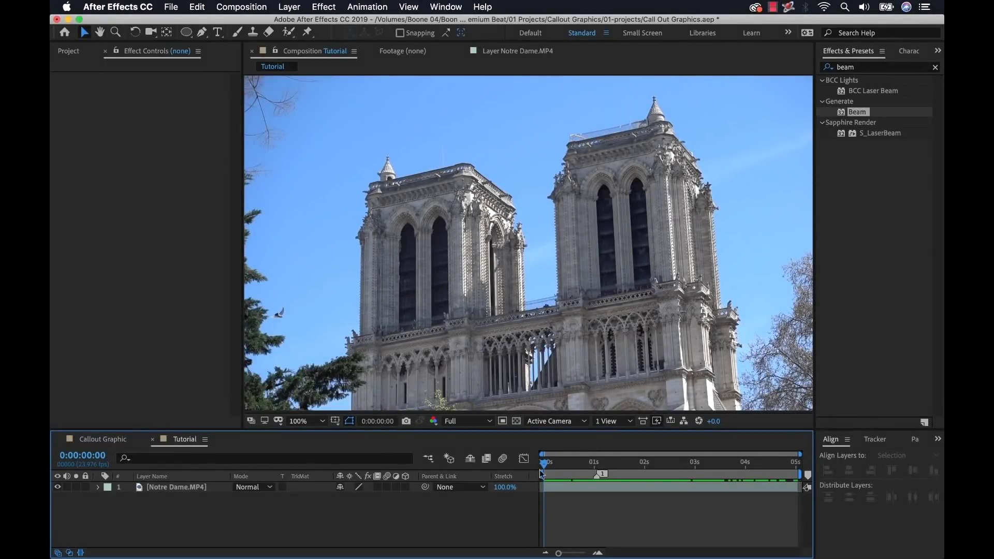
Step: Preview the footage and the finished Callout Graphic's 227ft animation, then return to the Tutorial composition
key(space)
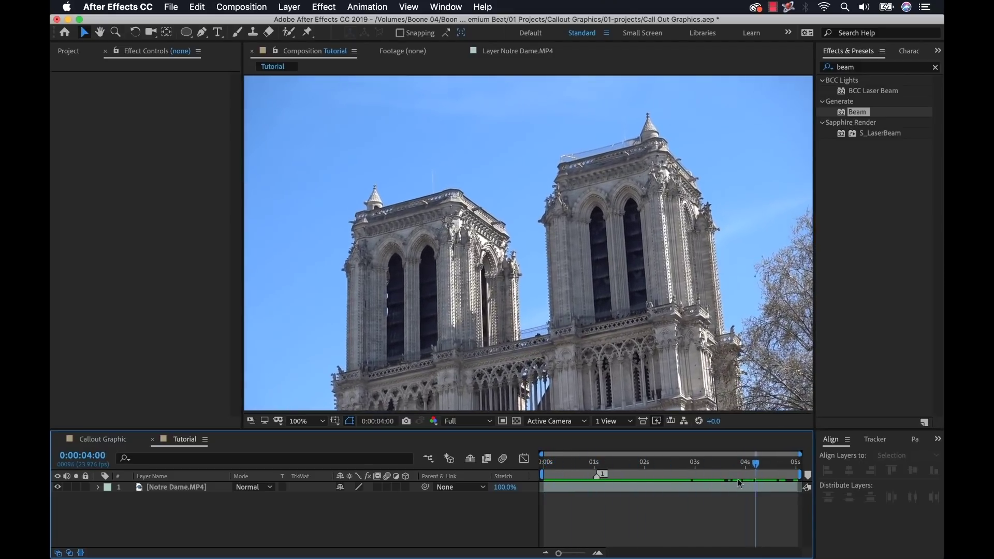
click(643, 486)
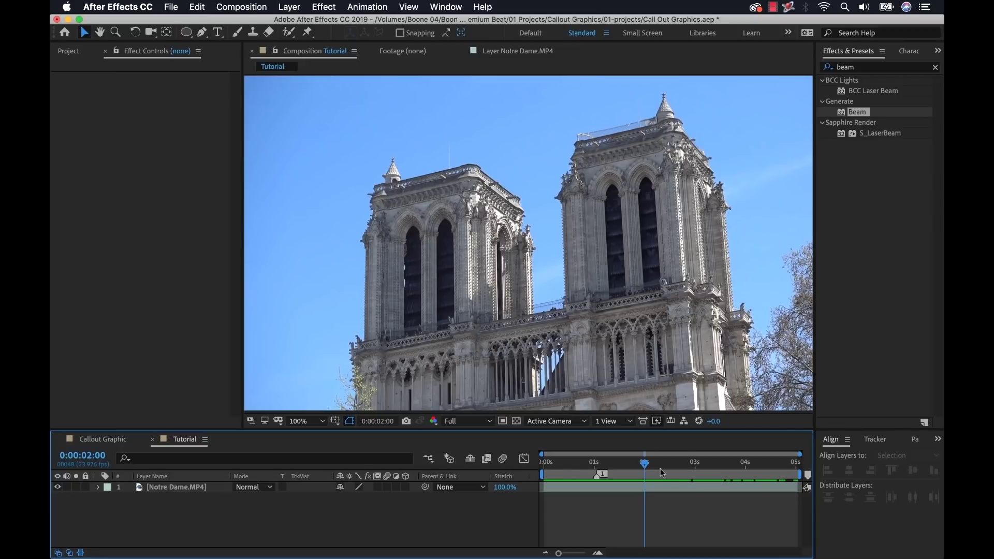
key(space)
click(599, 463)
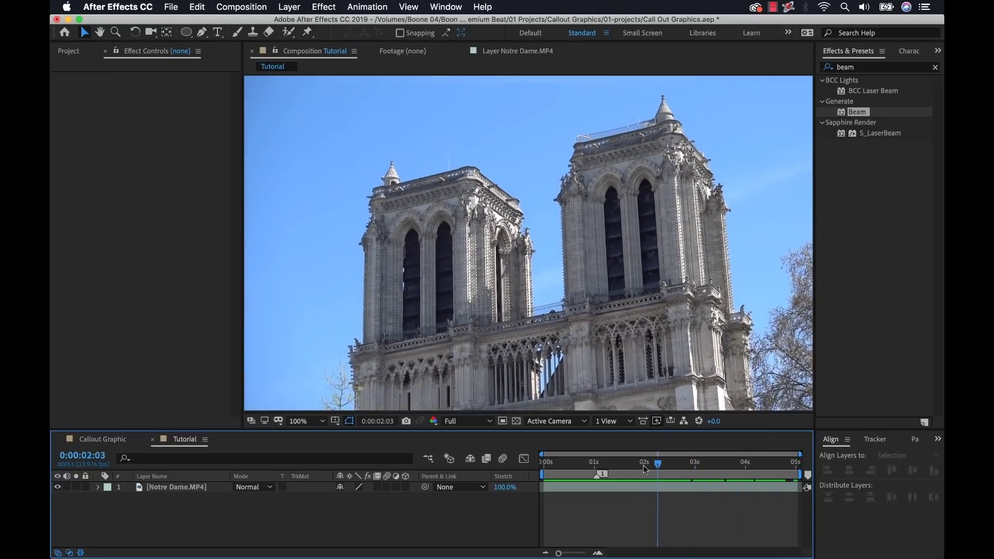
key(Home)
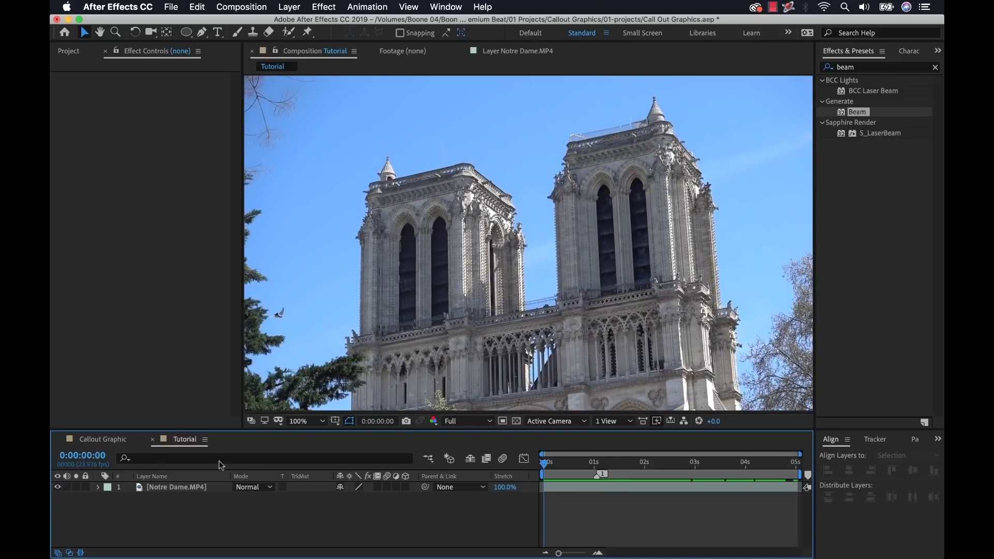
click(100, 440)
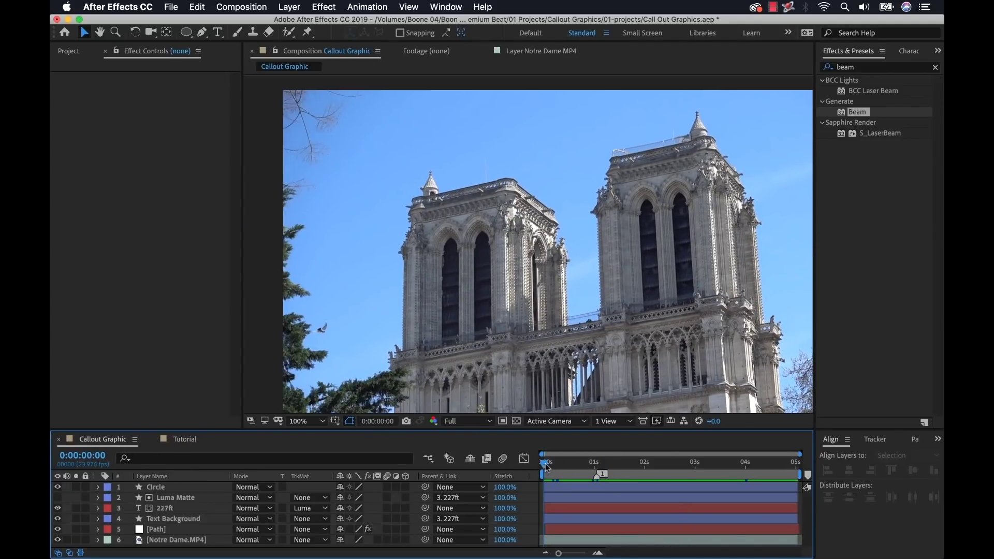
drag(546, 468, 675, 471)
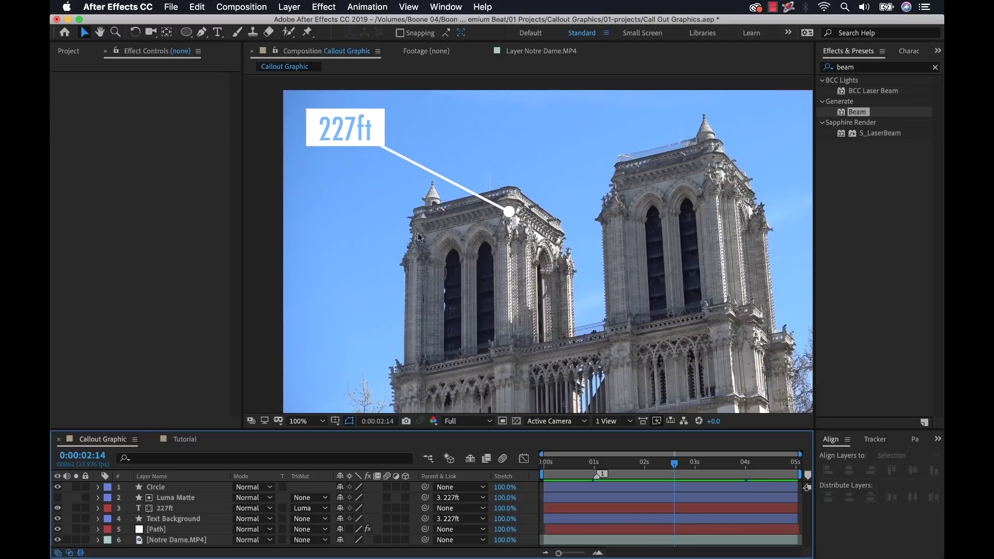
drag(666, 469, 544, 463)
click(185, 441)
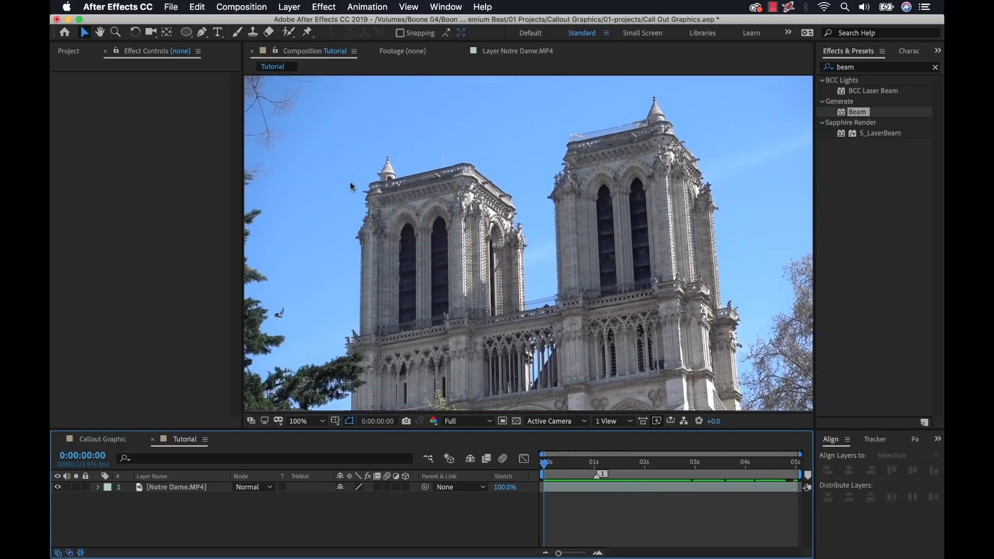
Step: Draw a tiny circle with the Ellipse tool on top of the left tower
click(187, 32)
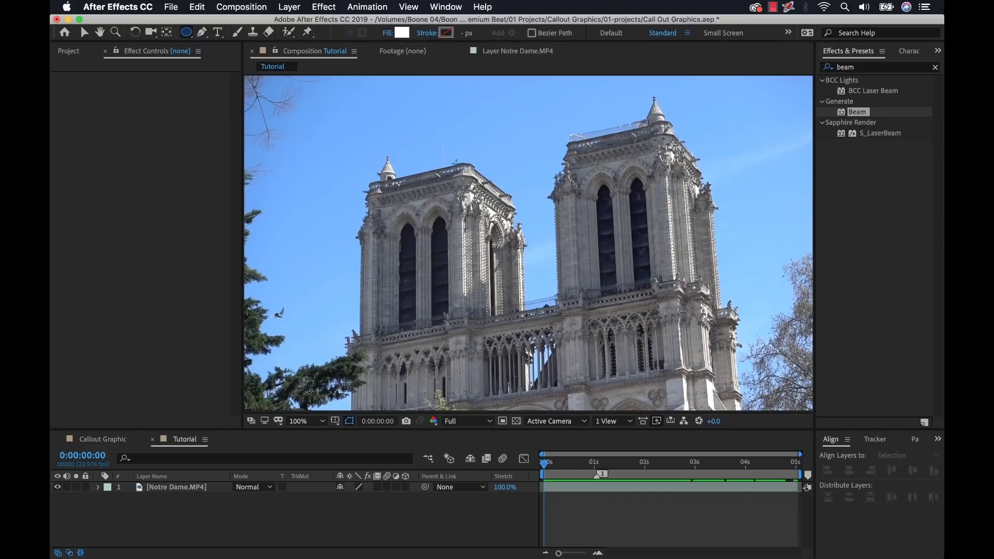
drag(456, 162, 474, 179)
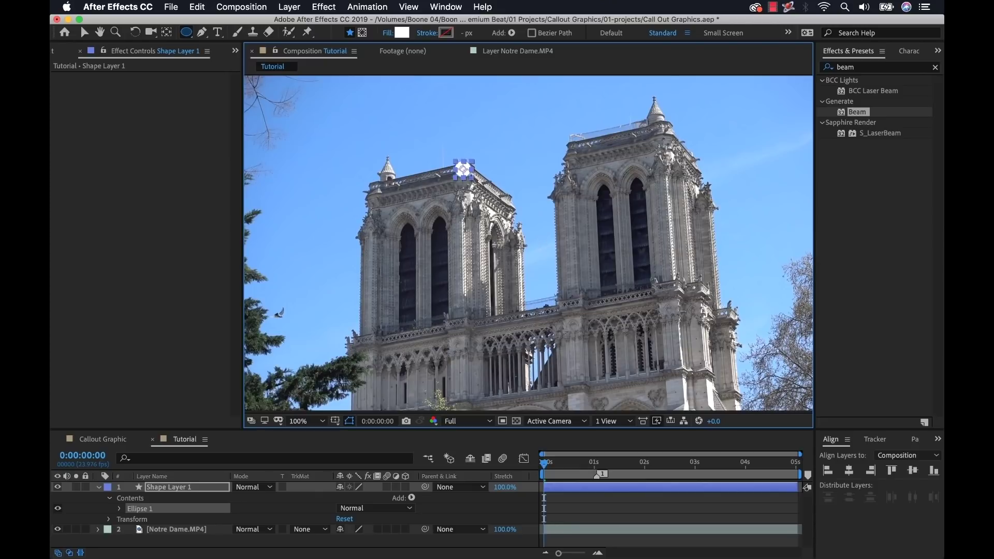
key(v)
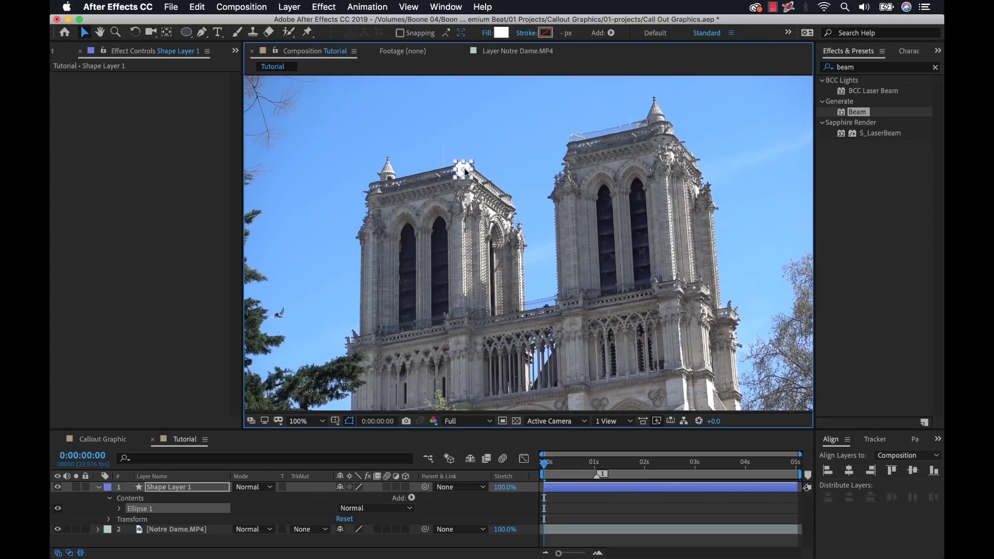
Step: Check the General preferences, then close them
click(146, 7)
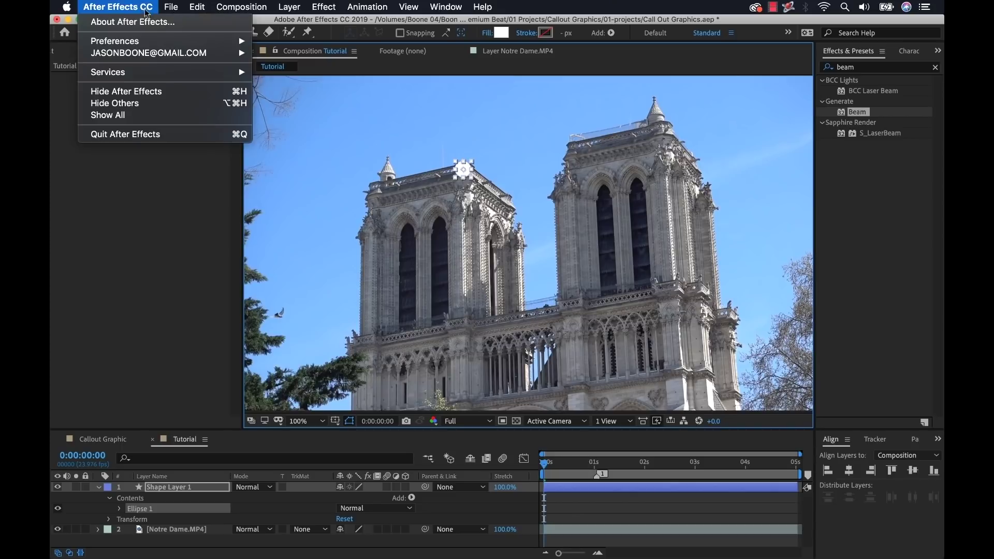
mouse_move(138, 40)
click(288, 44)
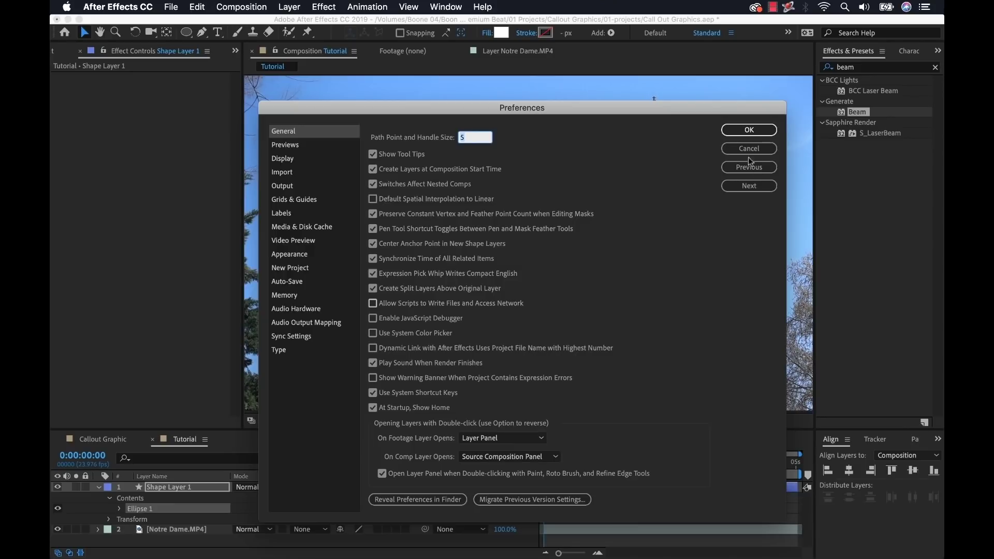
click(741, 132)
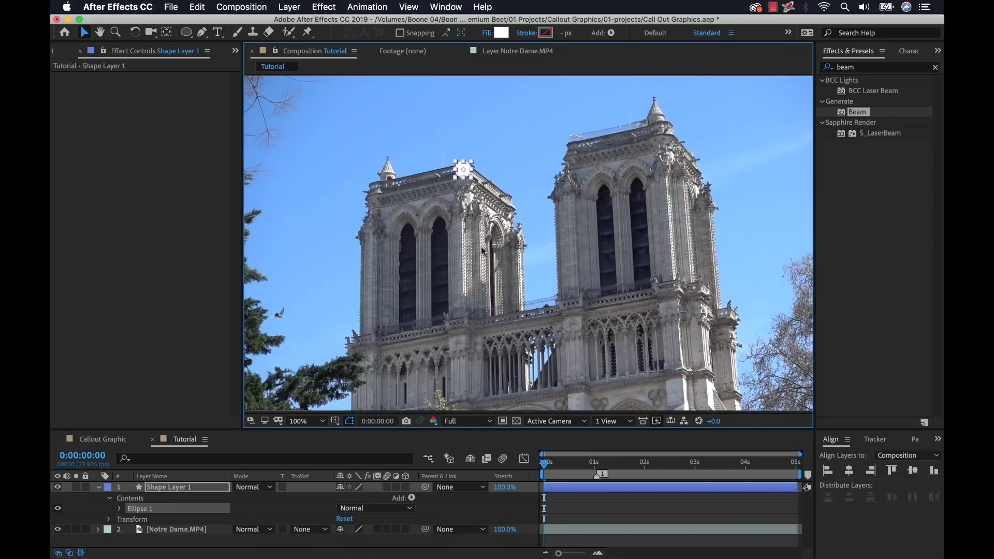
Step: Rename the new shape layer to Point and collapse its properties
click(176, 487)
key(Return)
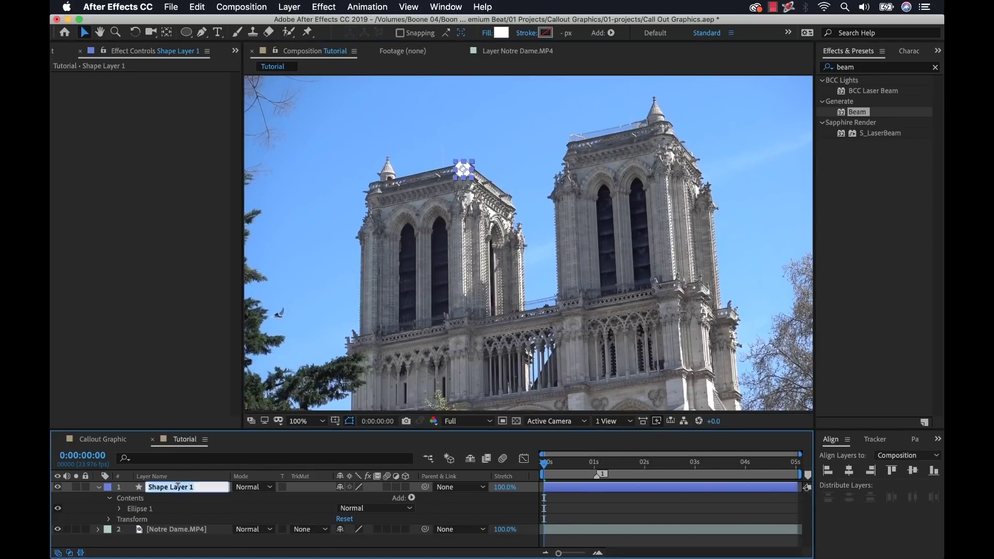
text(Coint)
key(Return)
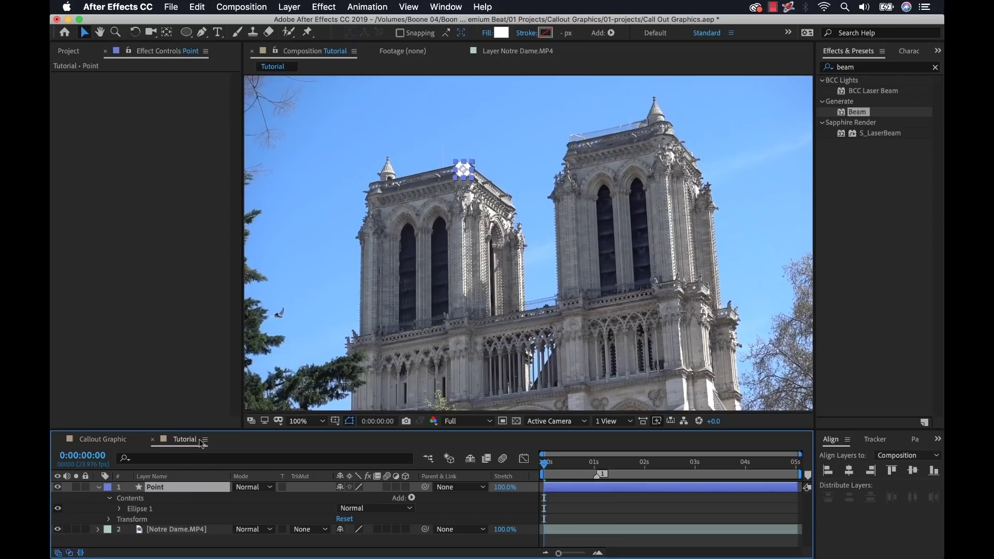
click(98, 487)
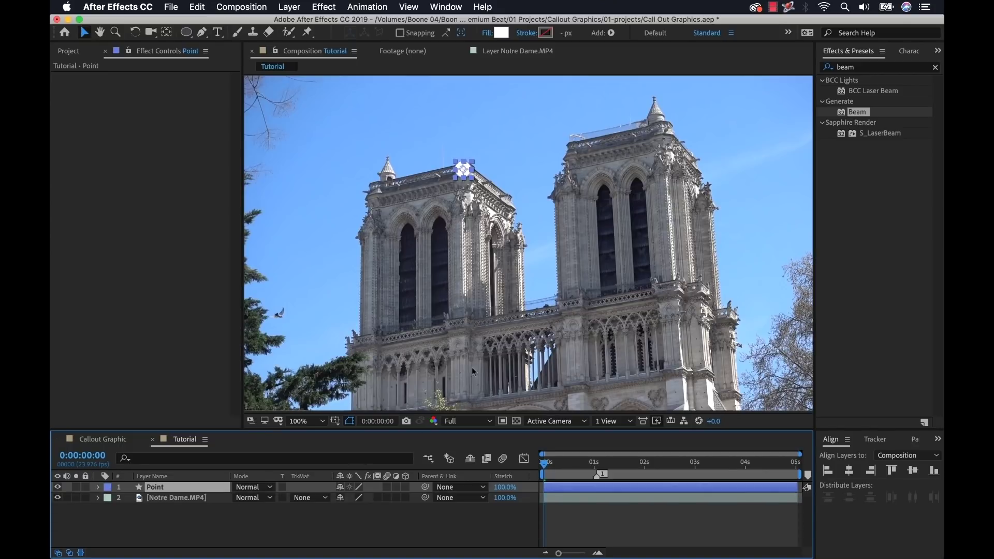
Step: Hide the Notre Dame footage and add a 227ft text layer below the dot
click(218, 33)
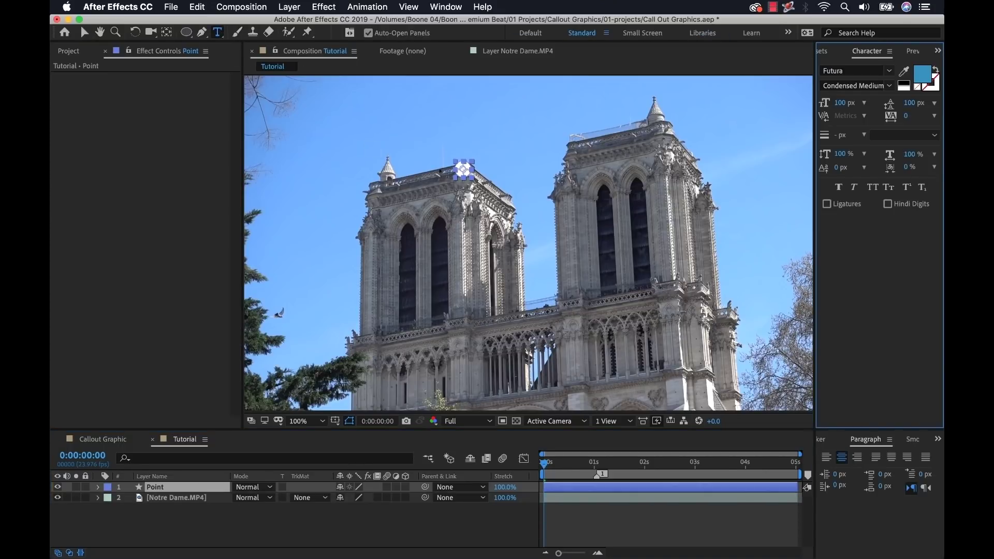
click(57, 498)
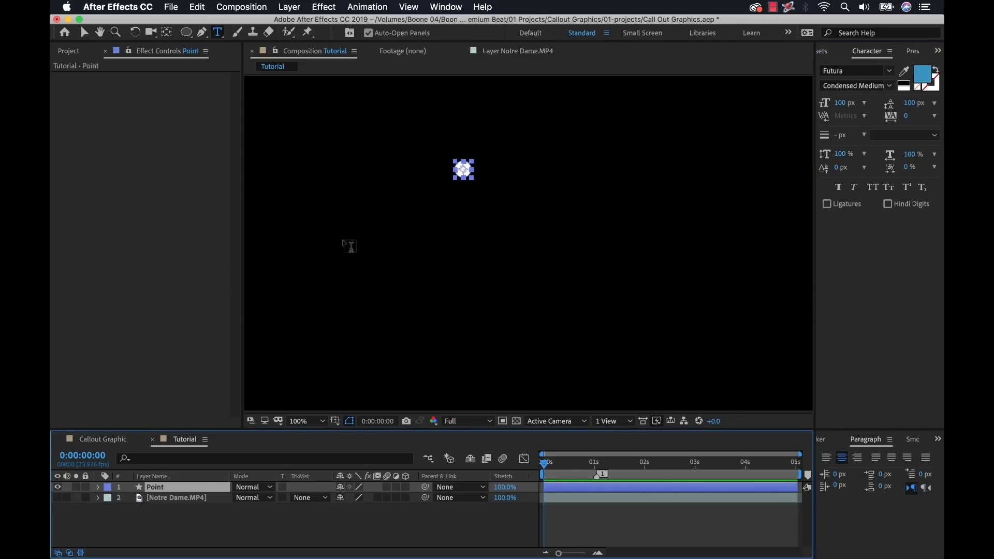
click(372, 301)
text(227ft)
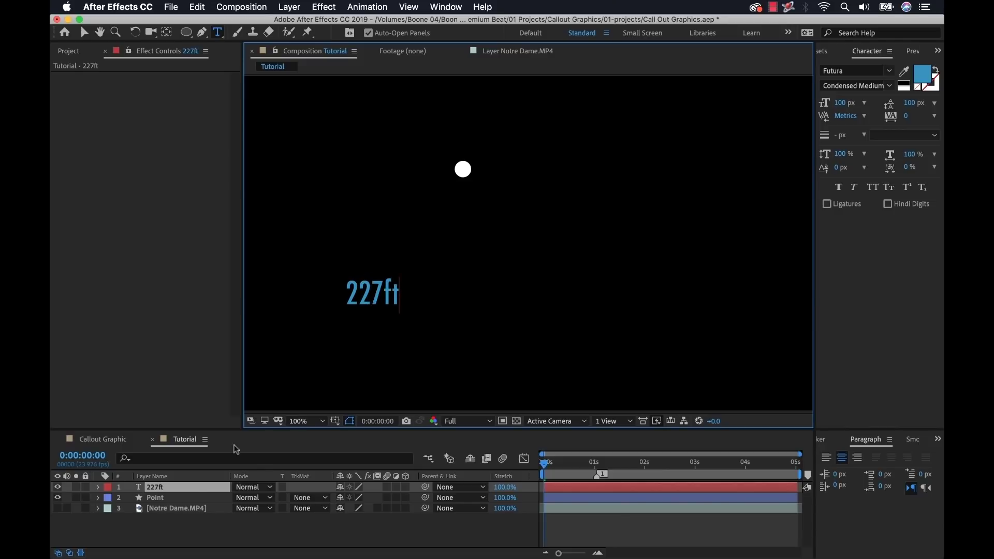
click(191, 535)
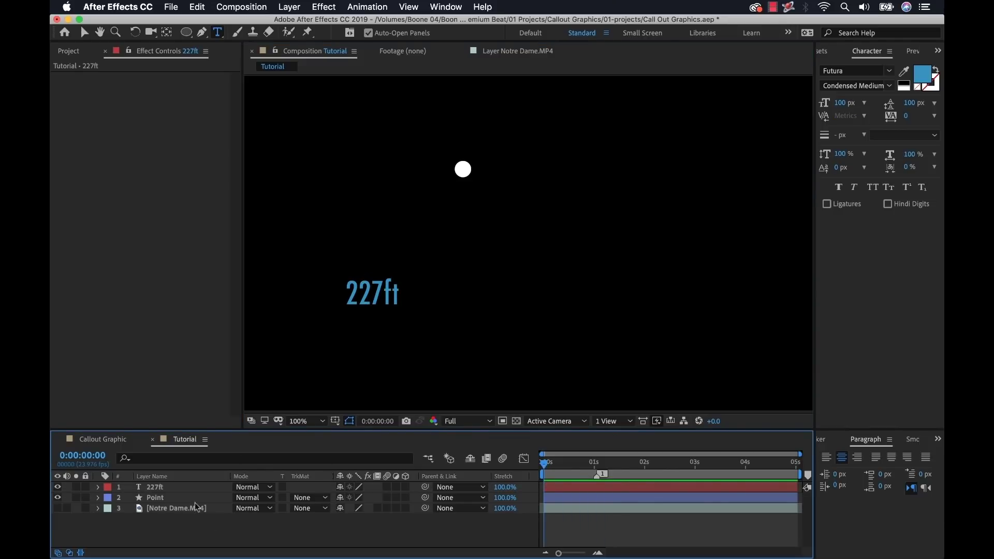
Step: Draw a white rectangle over the 227ft text and name its layer Text Background
drag(186, 32, 237, 35)
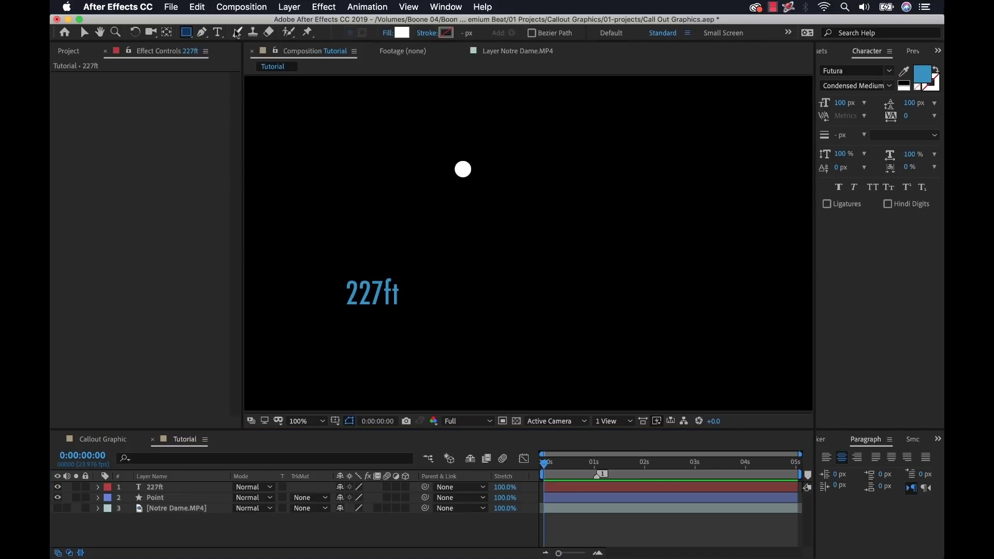
drag(339, 278, 408, 310)
key(v)
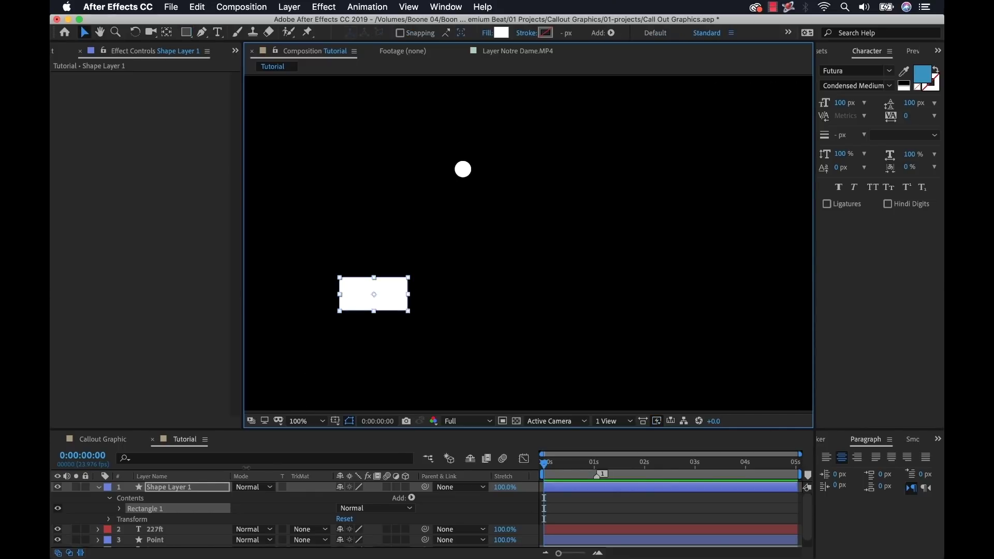
click(176, 493)
key(Return)
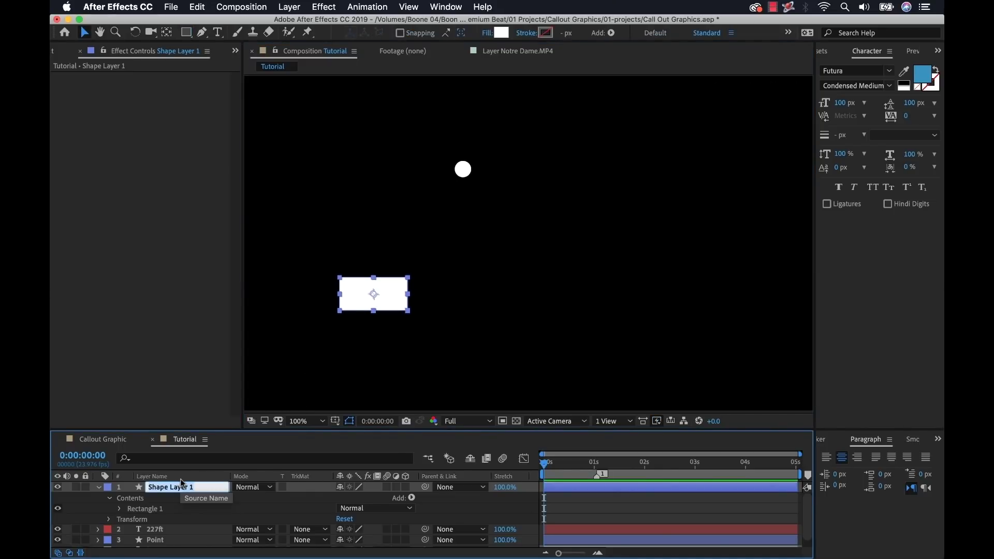
text(Text Background)
key(Return)
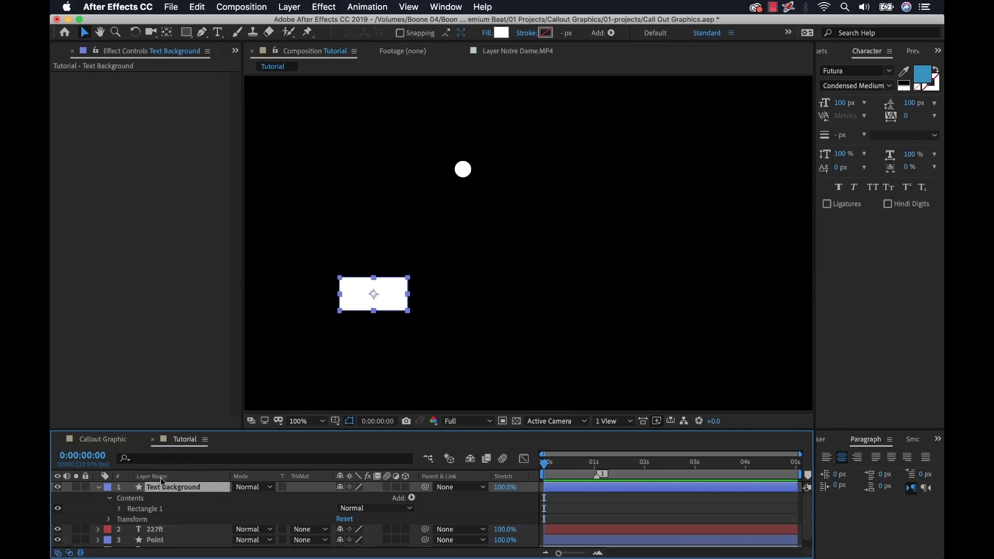
Step: Move Text Background beneath 227ft and align both layers using the Align panel
drag(164, 491, 158, 535)
click(98, 498)
shift+click(155, 487)
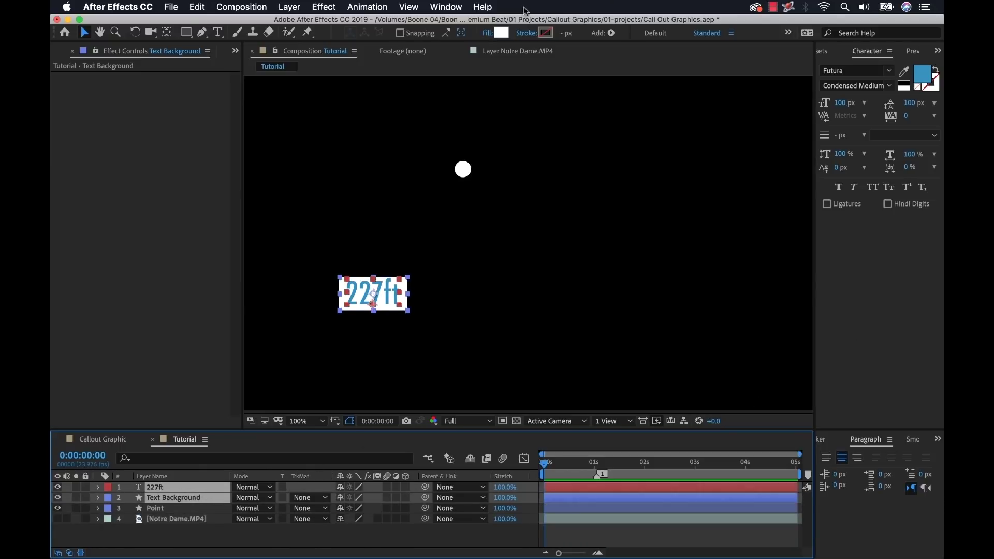
click(459, 7)
click(460, 92)
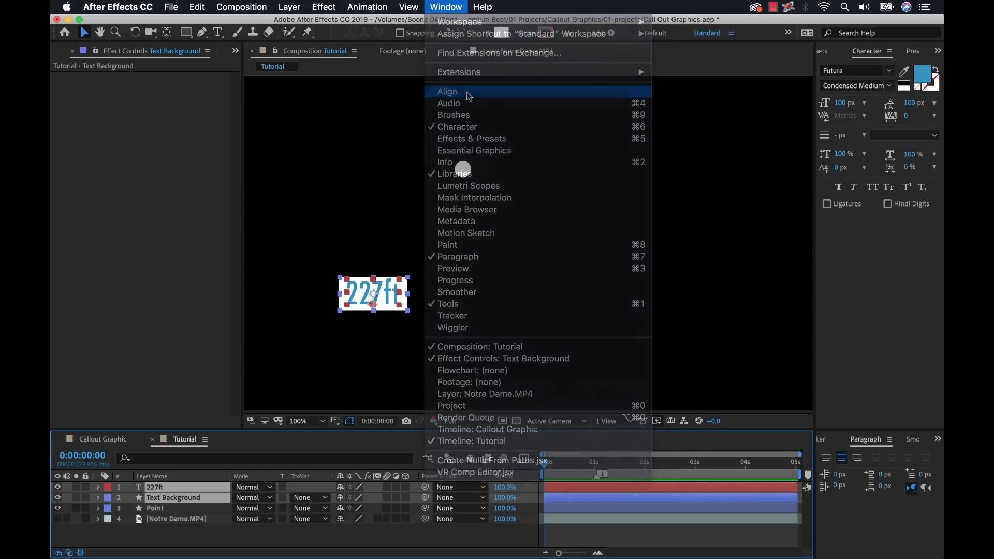
click(849, 470)
click(913, 470)
click(178, 539)
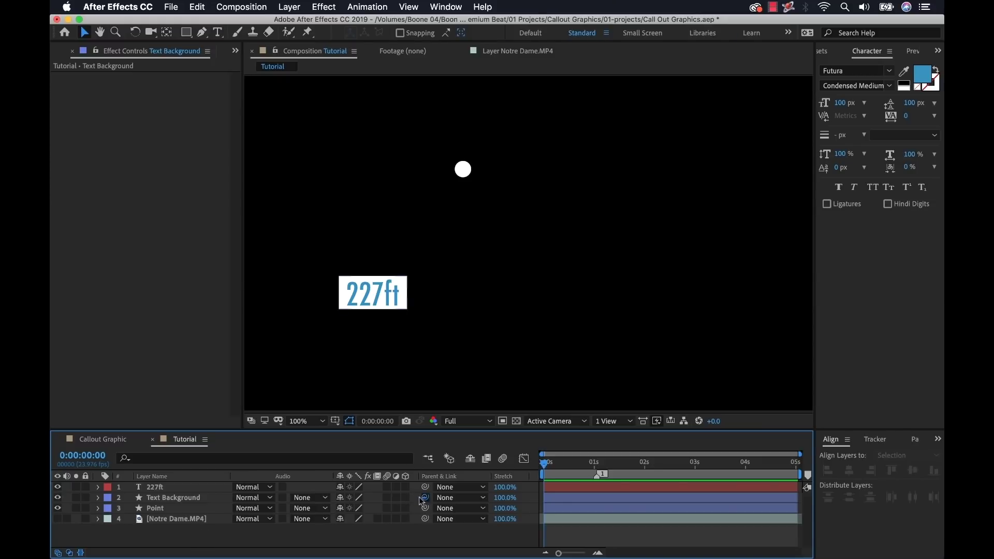
Step: Parent Text Background to 227ft, move the label up-left, and hide Text Background as shy
drag(425, 501, 158, 490)
click(157, 488)
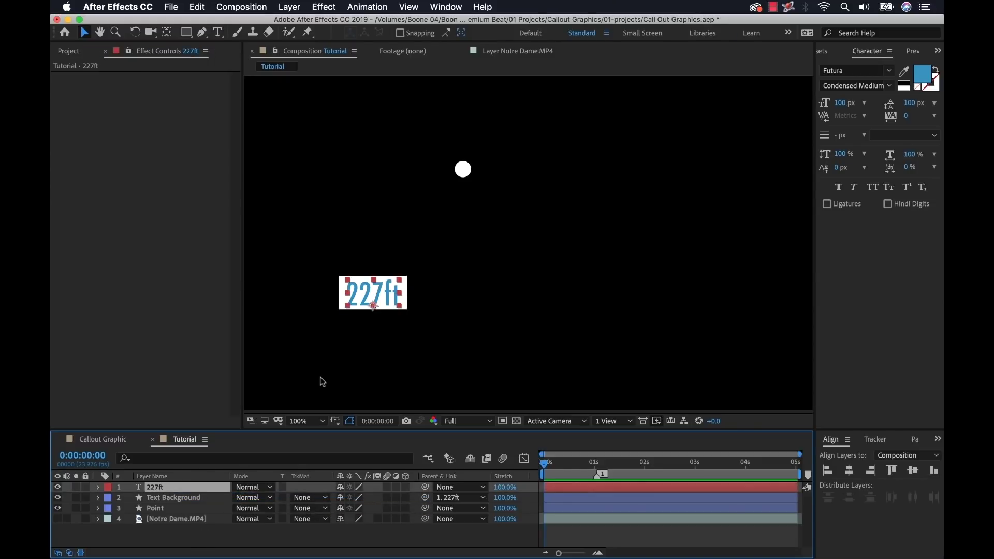
drag(372, 294, 362, 191)
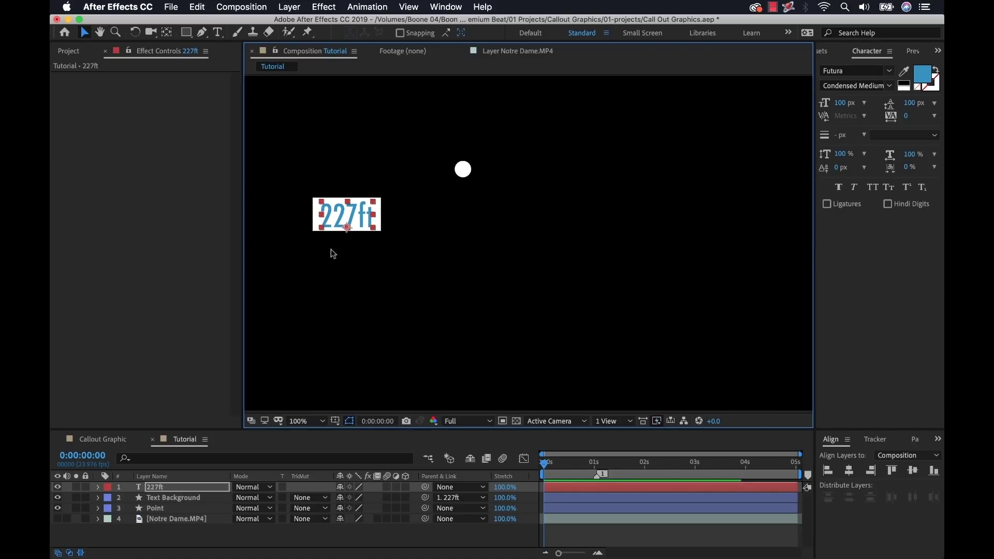
click(180, 499)
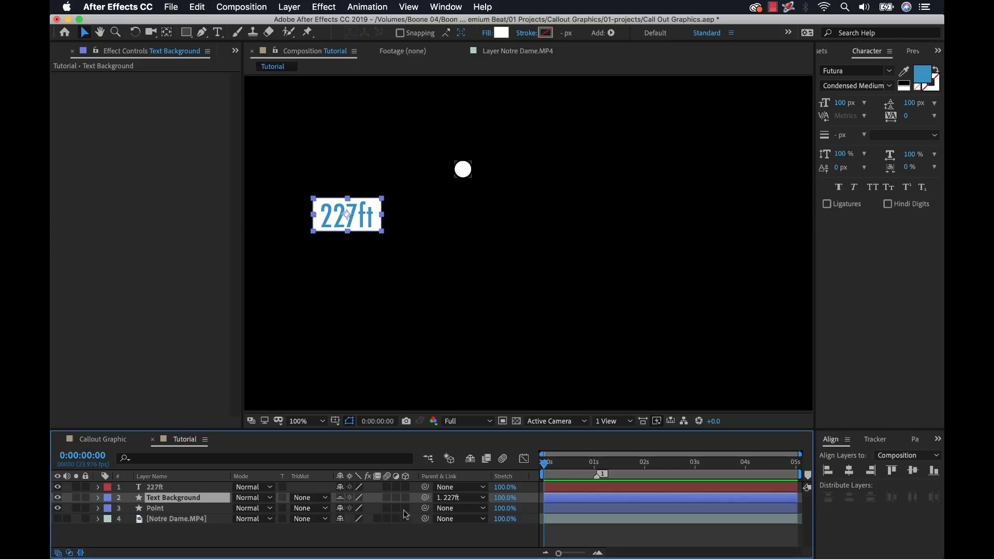
click(470, 458)
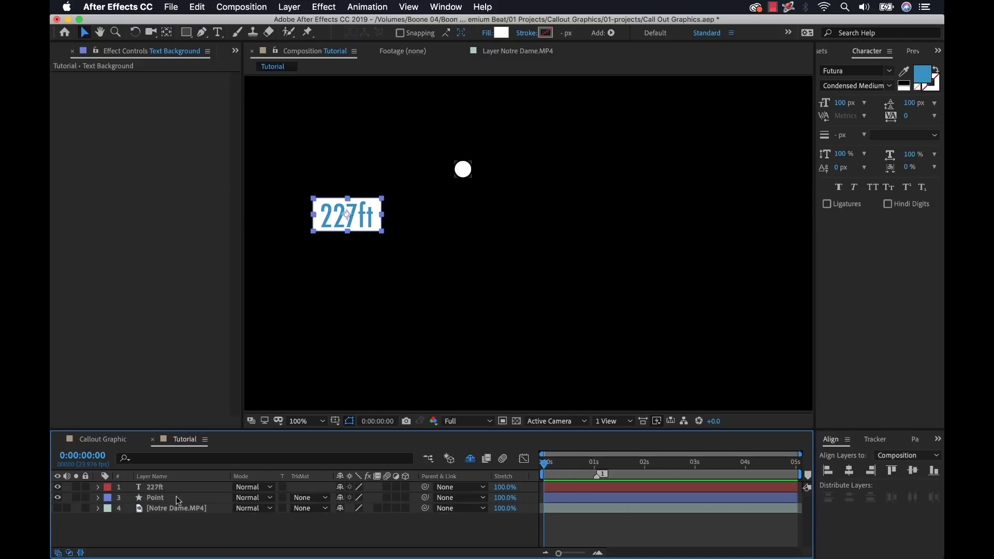
Step: Create a new solid layer named Path
click(168, 534)
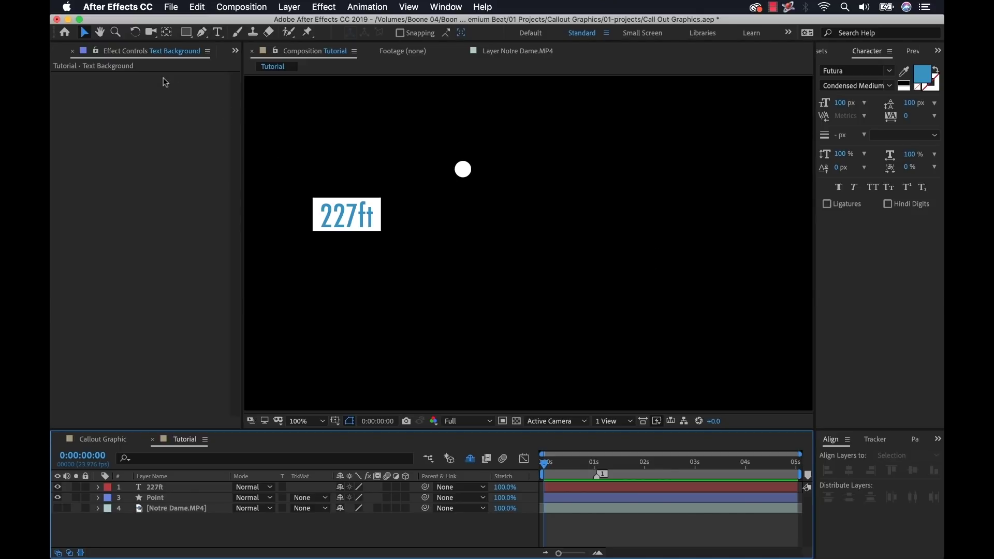
click(290, 6)
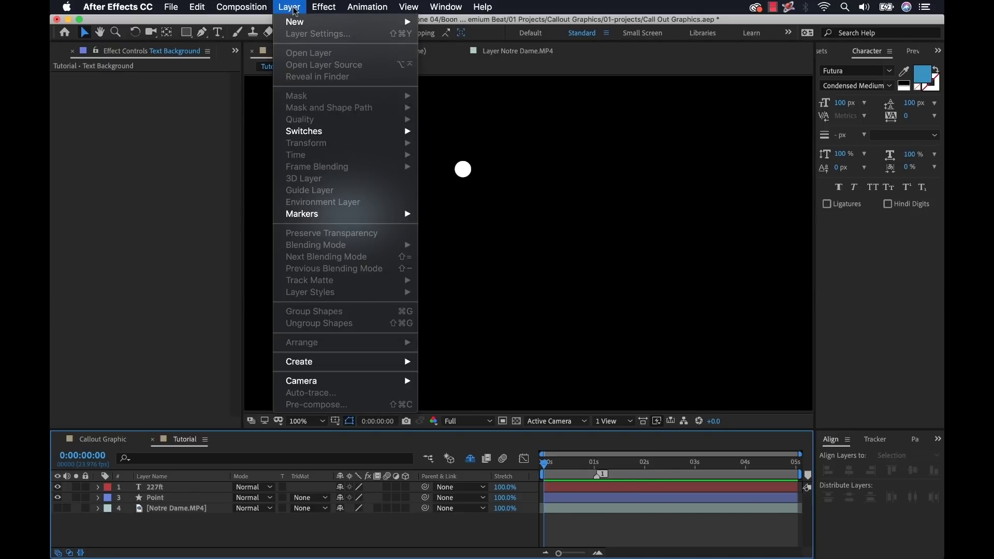
mouse_move(297, 22)
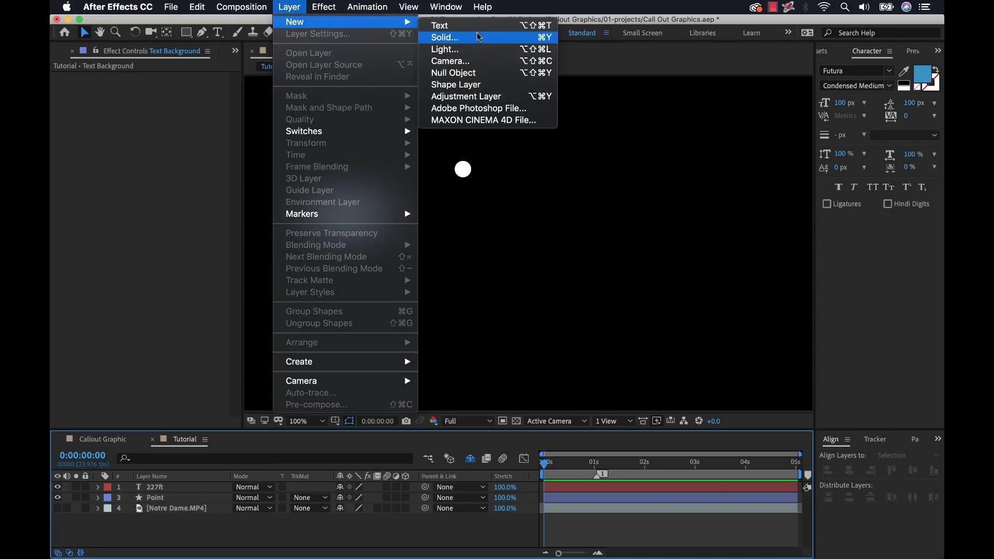
click(481, 38)
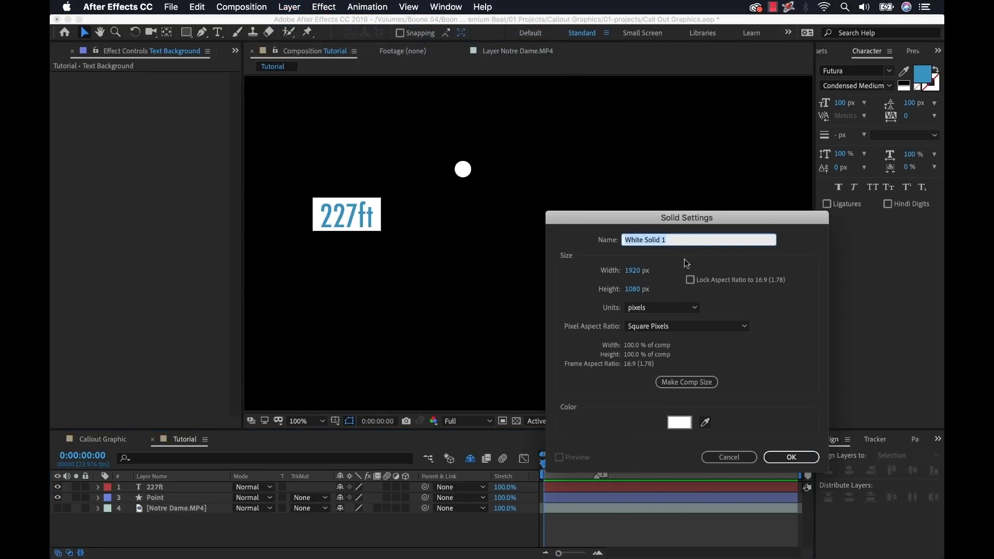
text(Path)
key(Return)
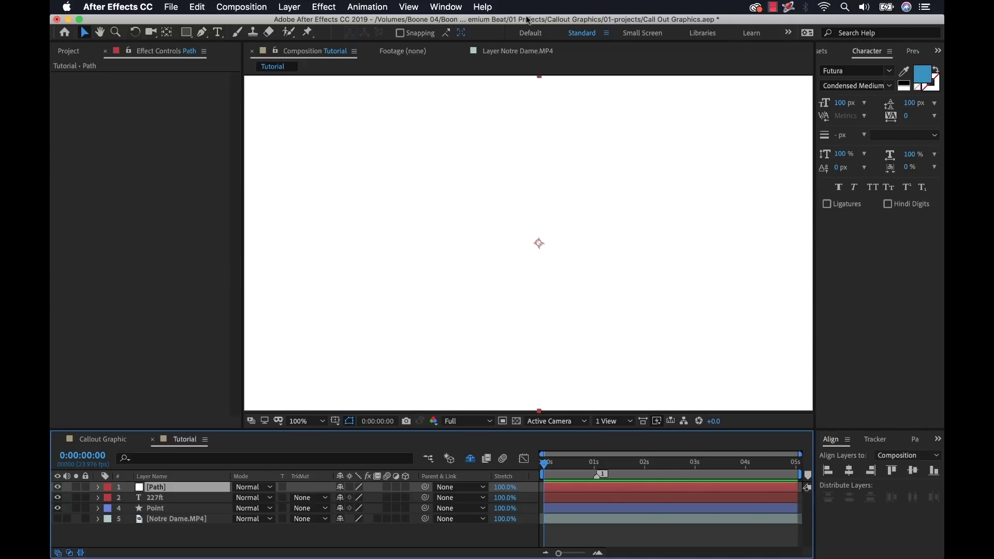
Step: Apply the Beam effect from Effects & Presets to the Path solid
click(447, 7)
click(471, 139)
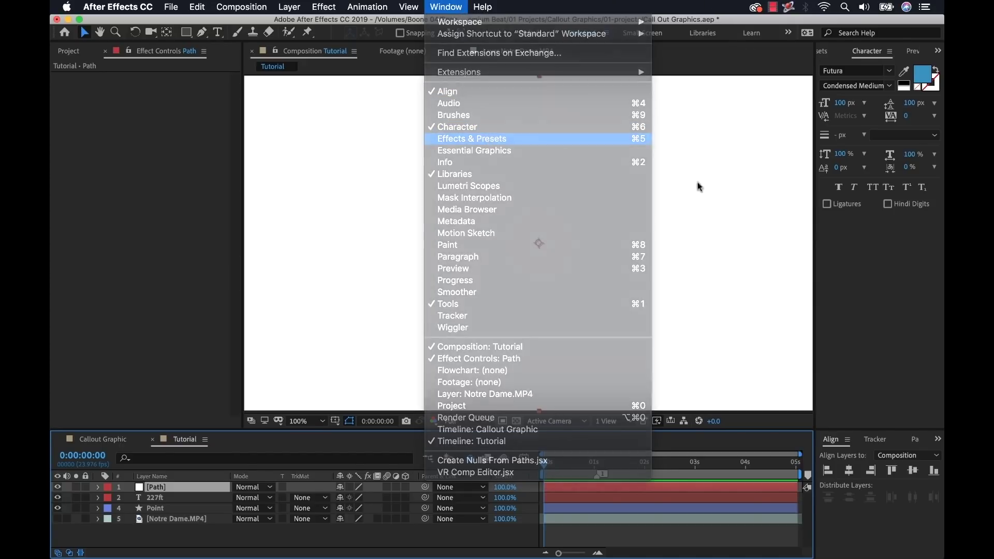
click(849, 68)
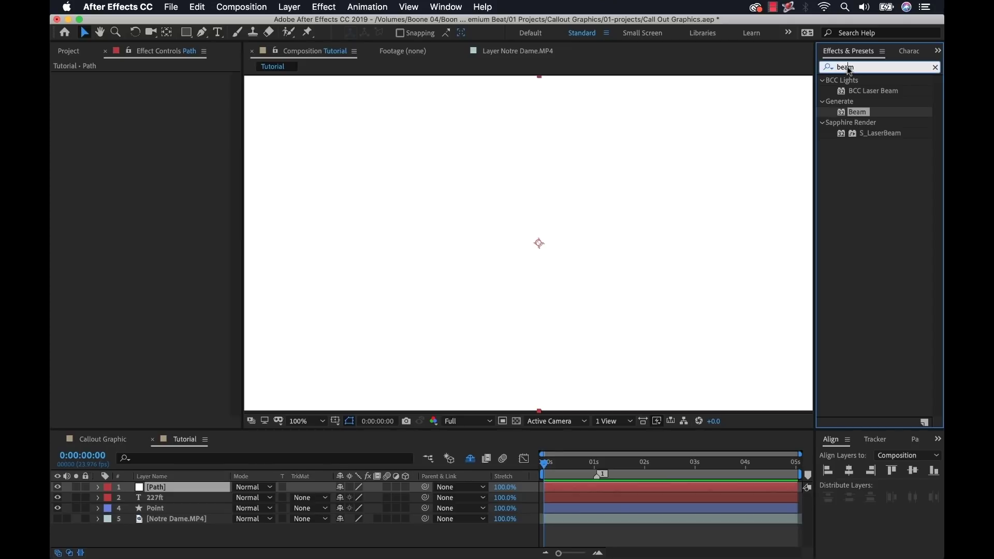
click(860, 115)
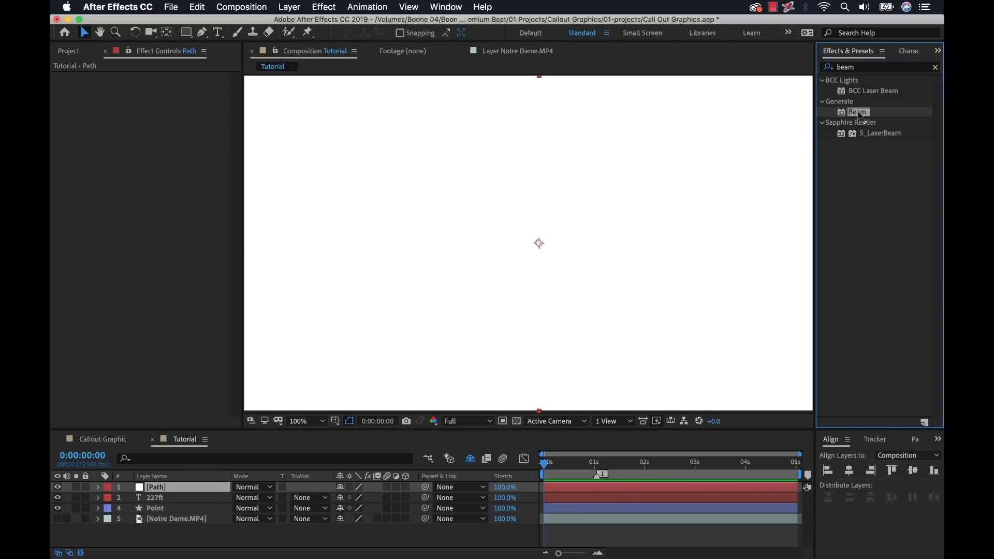
drag(860, 115, 466, 257)
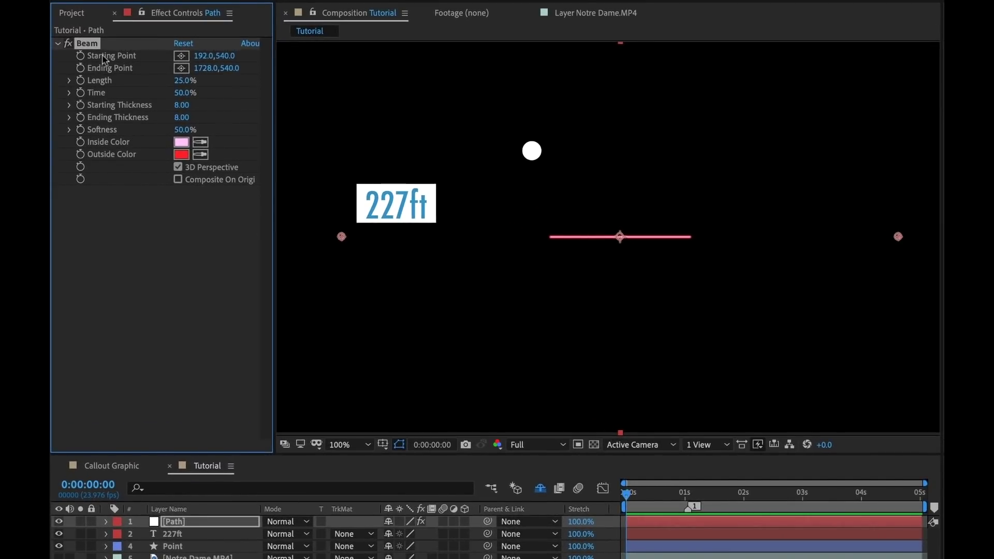
drag(342, 237, 361, 282)
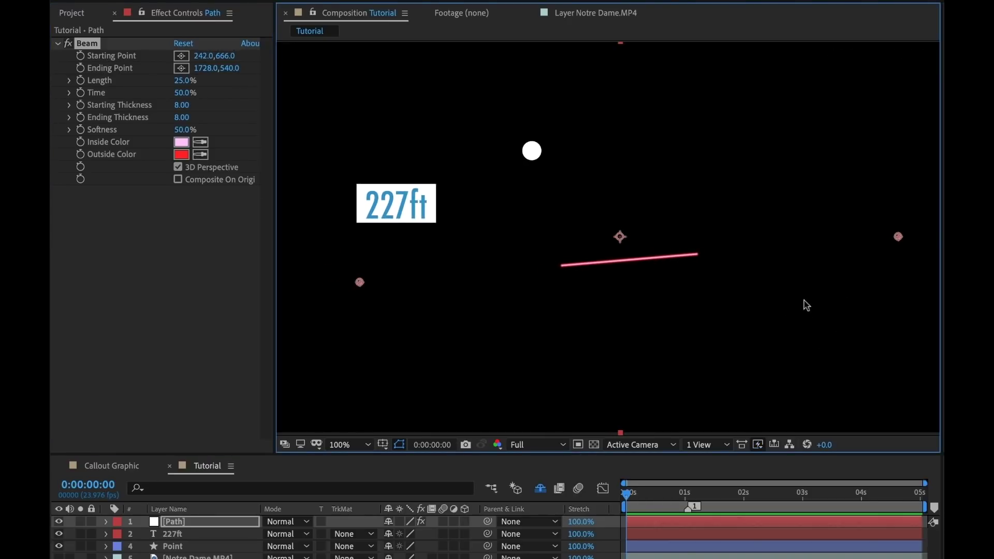
key(ctrl+z)
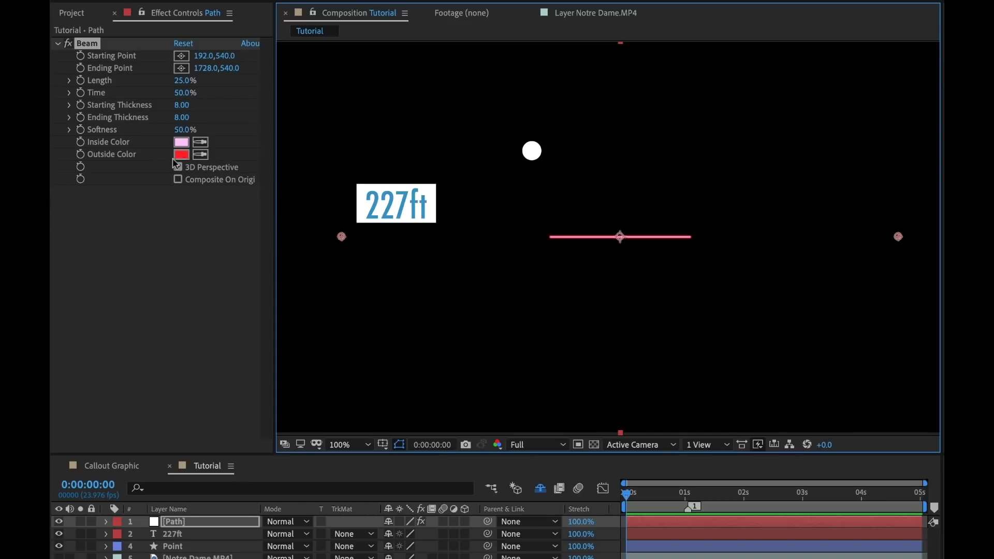
Step: Set the Beam's Length to 100% and Softness to 0%
click(184, 81)
text(100)
key(Return)
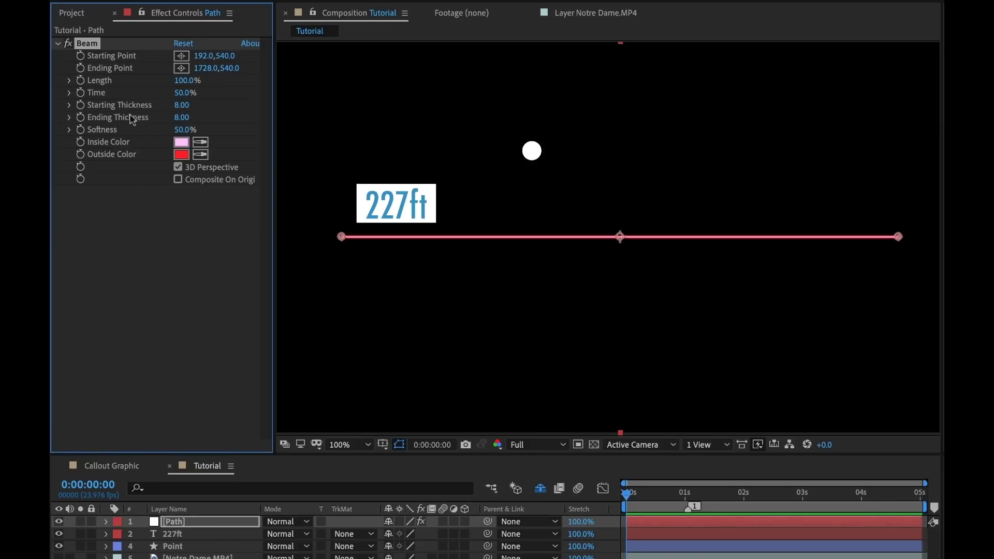
click(183, 126)
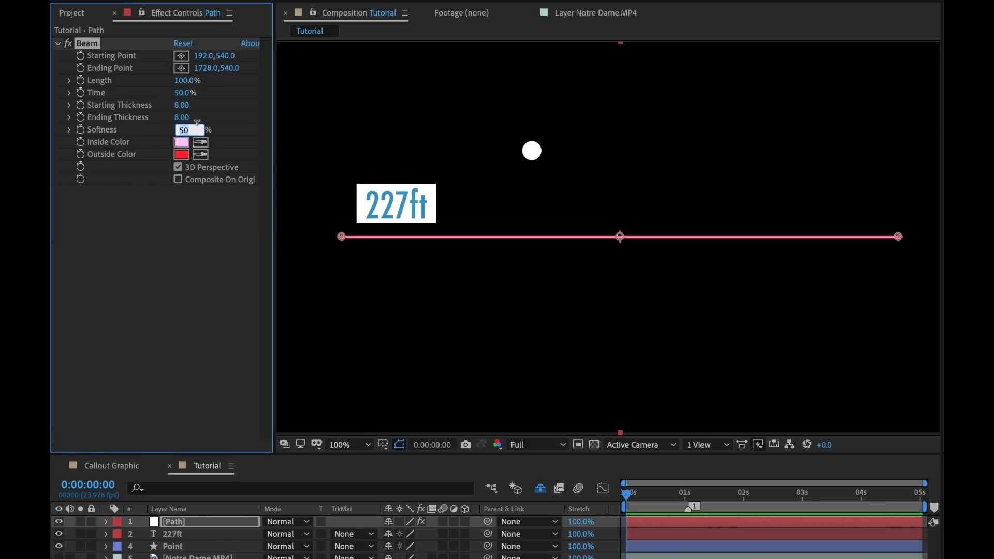
text(0)
key(Return)
Step: Set the Beam's Inside Color and Outside Color to white
click(181, 142)
click(405, 380)
drag(357, 341, 310, 291)
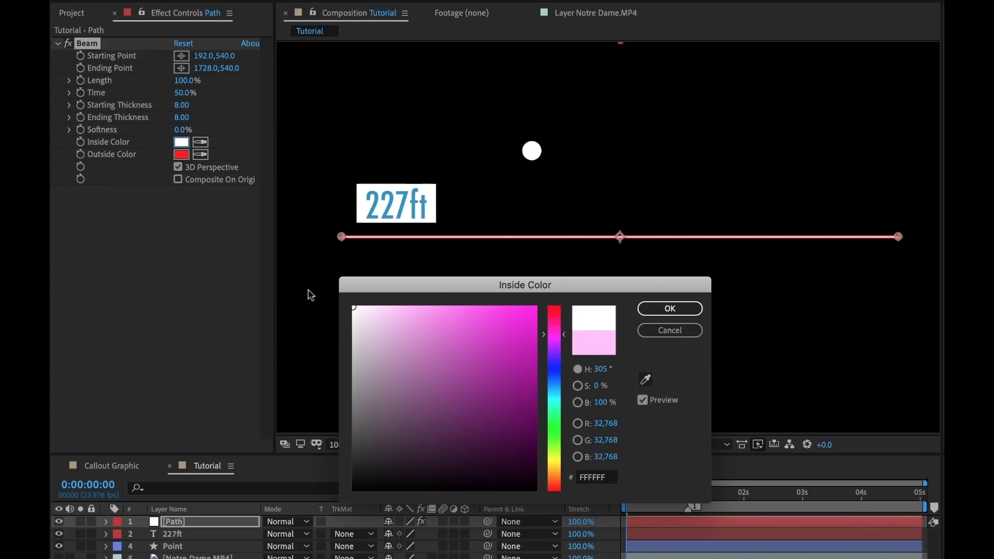
click(654, 311)
click(181, 155)
click(357, 331)
drag(357, 332, 317, 288)
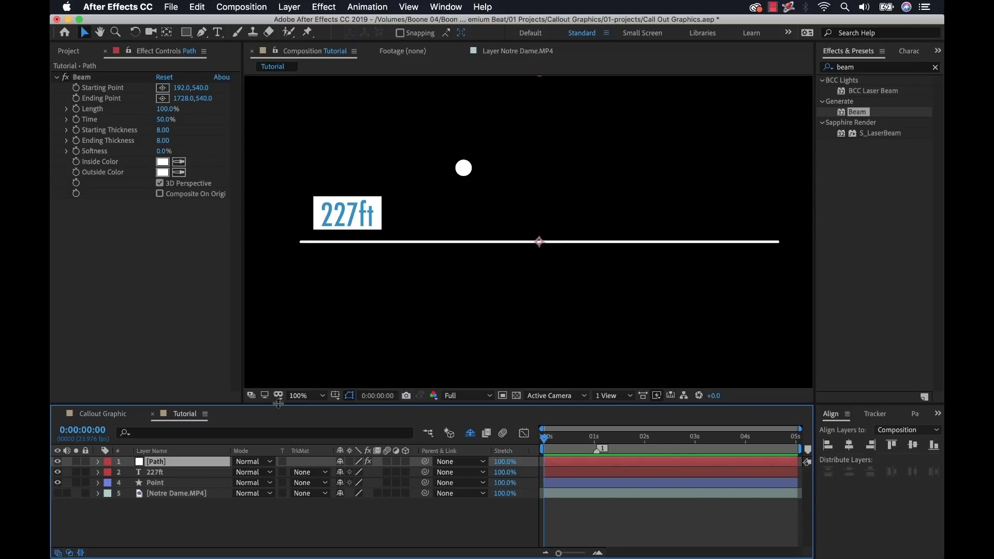
Step: Enlarge the timeline, expand Path's Beam properties, and show Position for 227ft and Point
drag(278, 403, 294, 284)
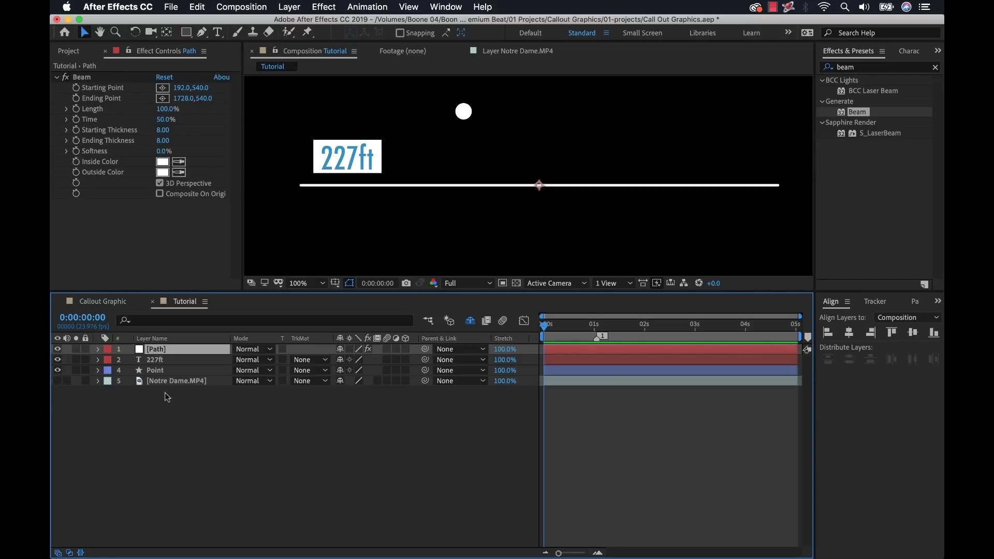
key(e)
click(119, 360)
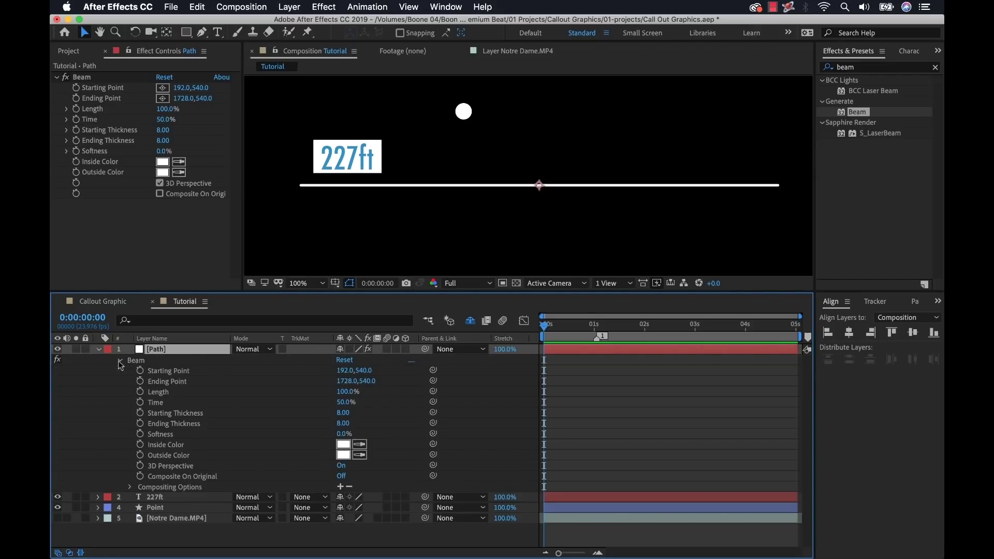
drag(299, 293, 300, 270)
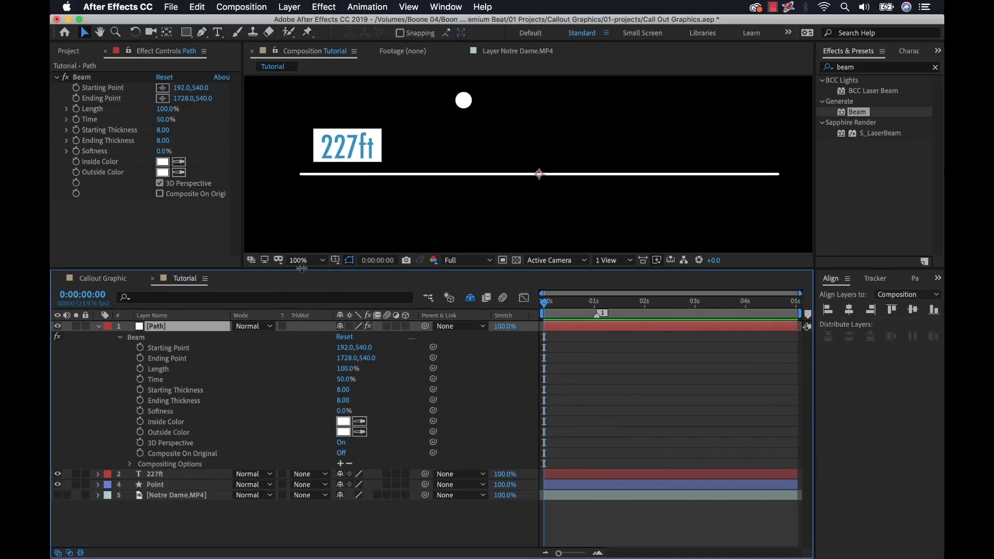
click(154, 476)
shift+click(155, 486)
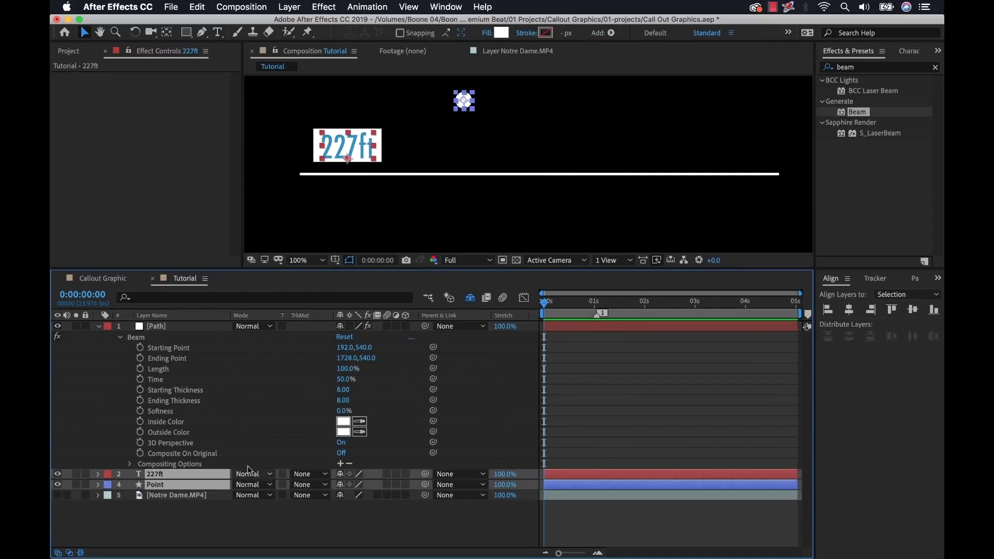
key(p)
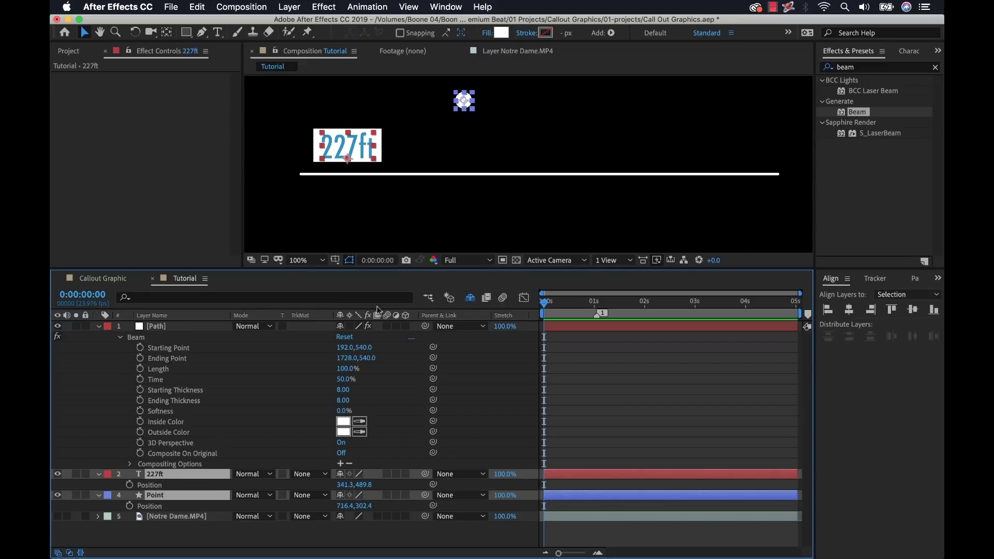
drag(473, 268, 469, 276)
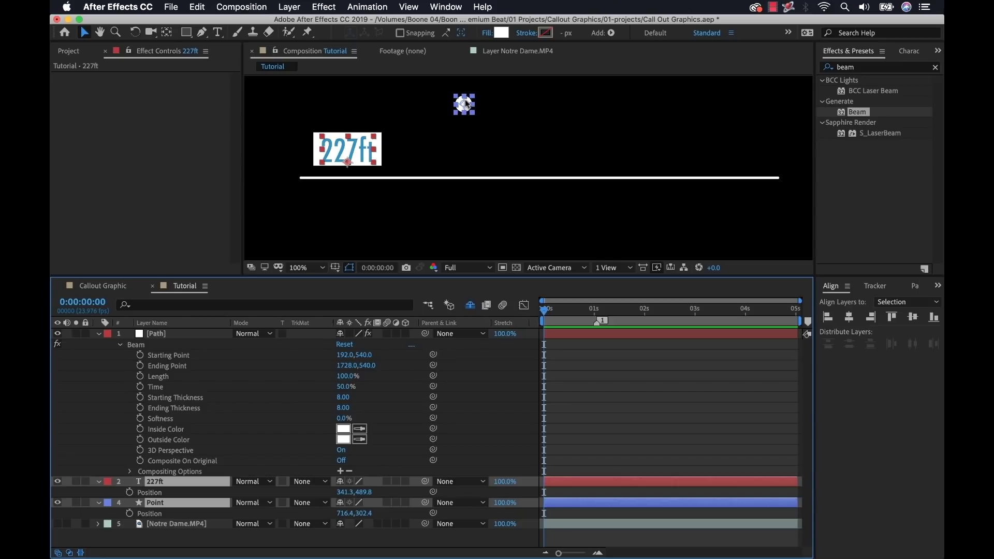
Step: Pick-whip Beam's Starting Point to Point's Position and Ending Point to 227ft's Position
click(251, 379)
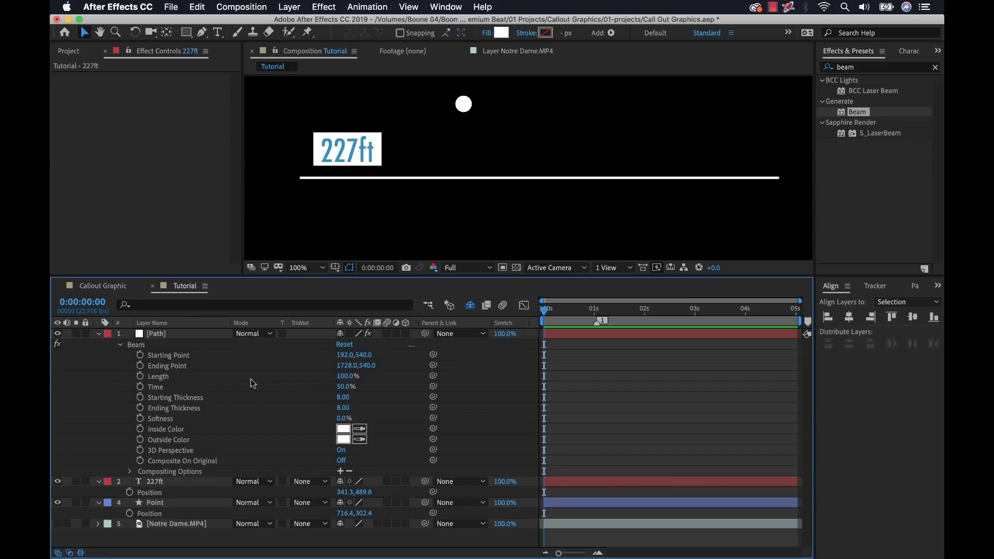
click(171, 356)
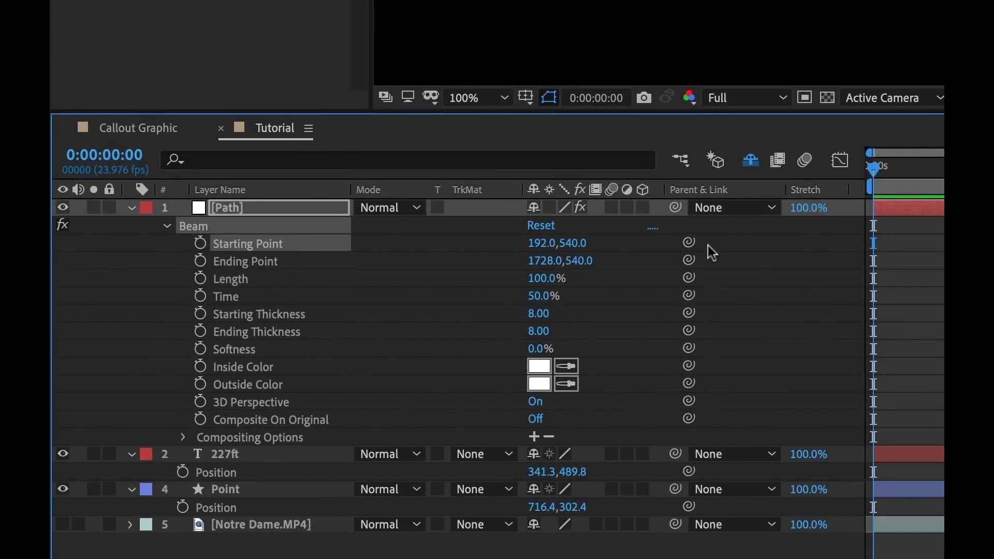
alt+click(202, 247)
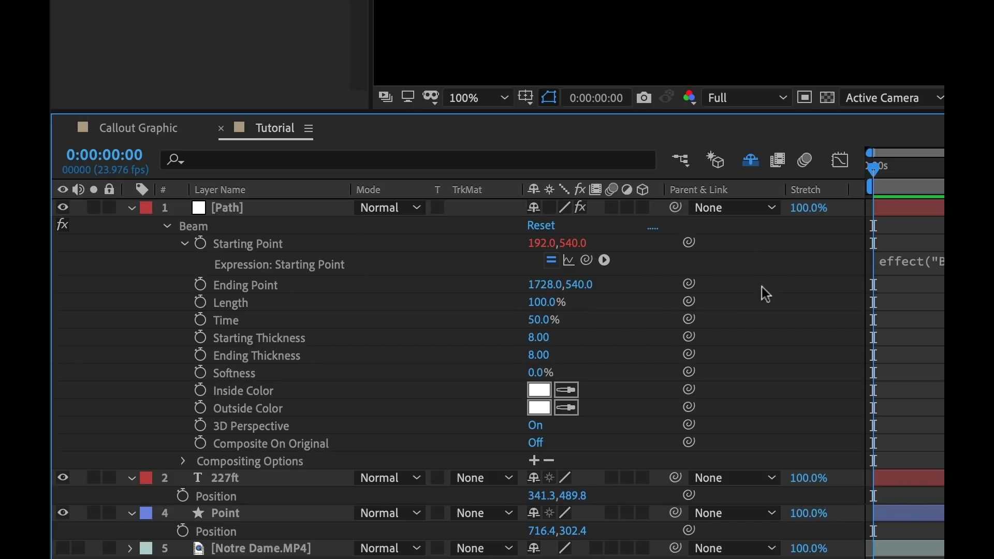
key(ctrl+z)
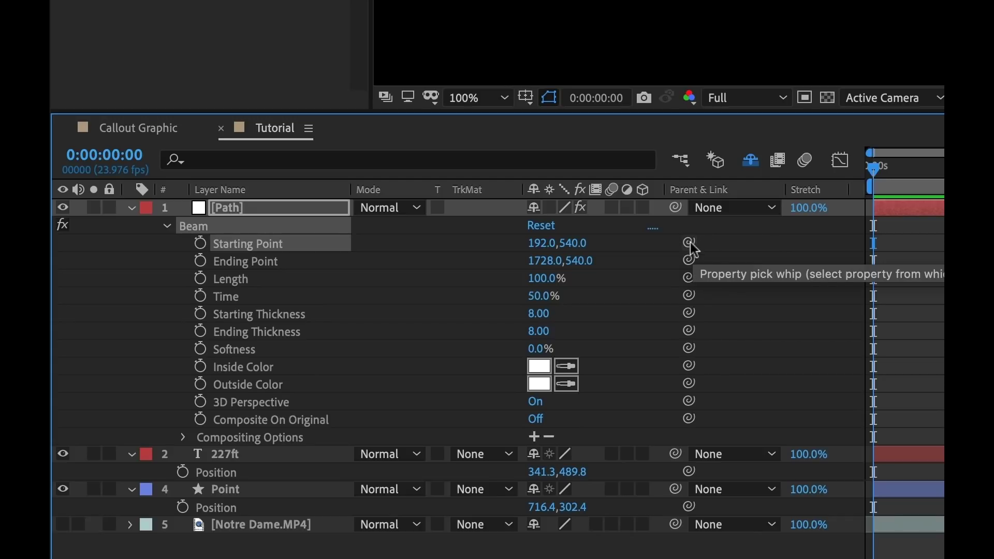
drag(689, 243, 221, 512)
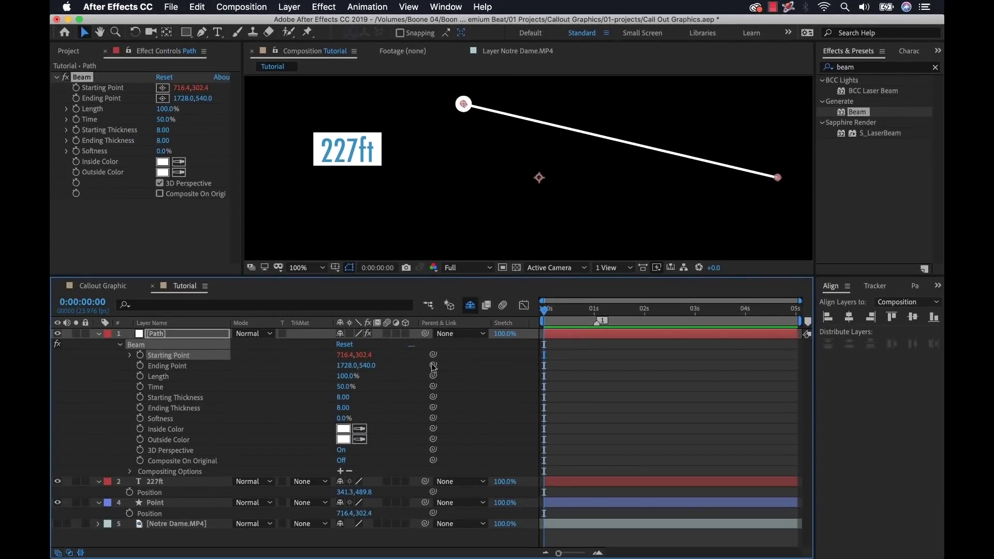
drag(434, 367, 164, 498)
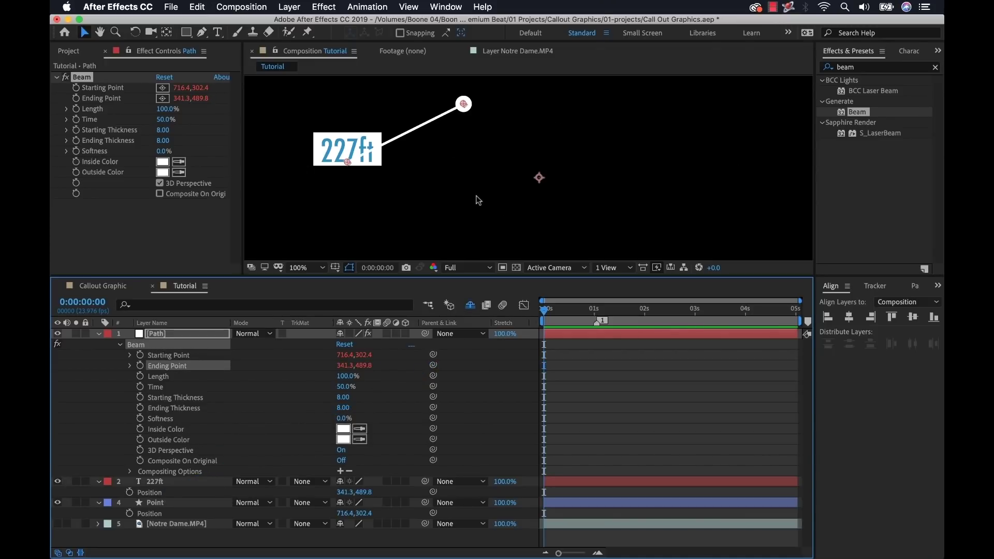
Step: Zoom the view to 200% and centre the 227ft layer's anchor point on its text
key(period)
drag(435, 171, 669, 236)
key(v)
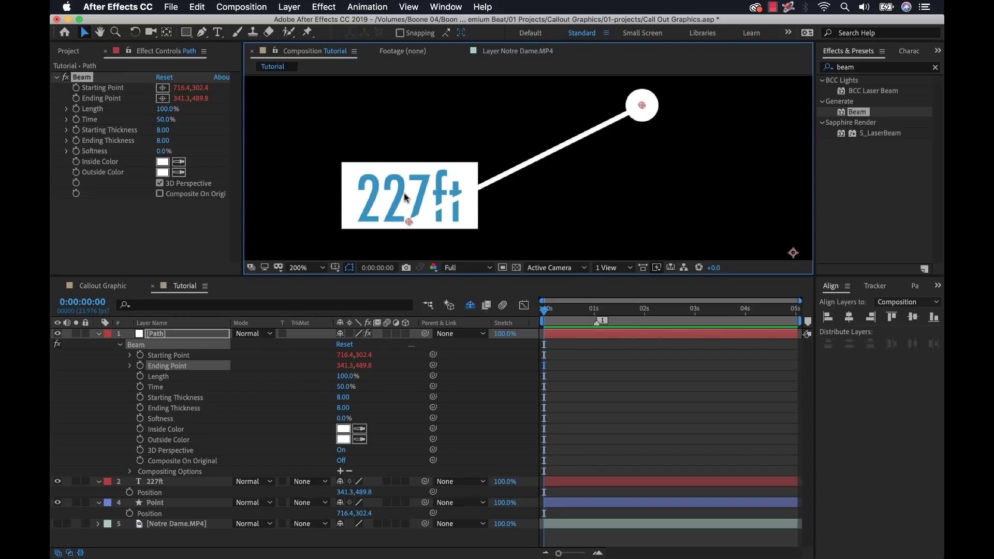
click(159, 483)
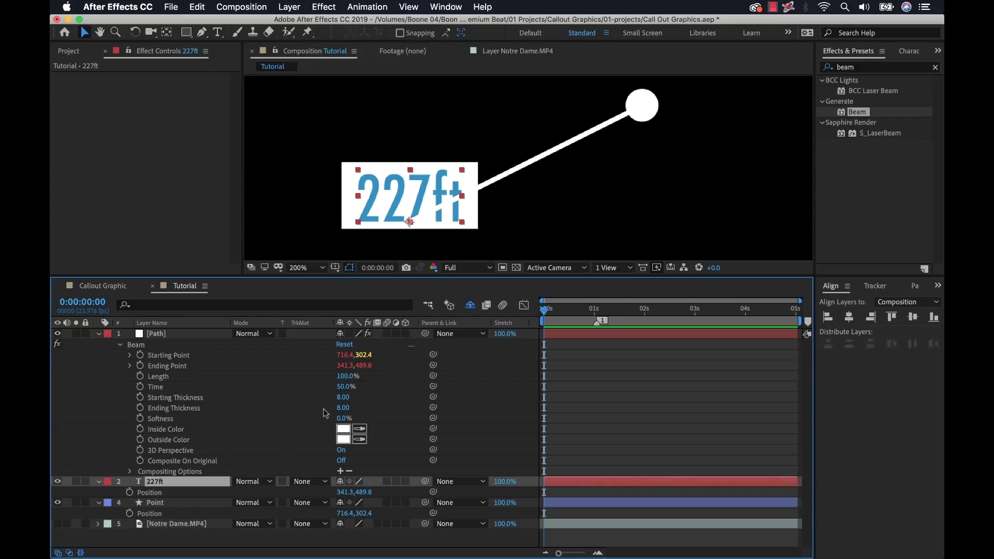
right_click(155, 485)
mouse_move(219, 293)
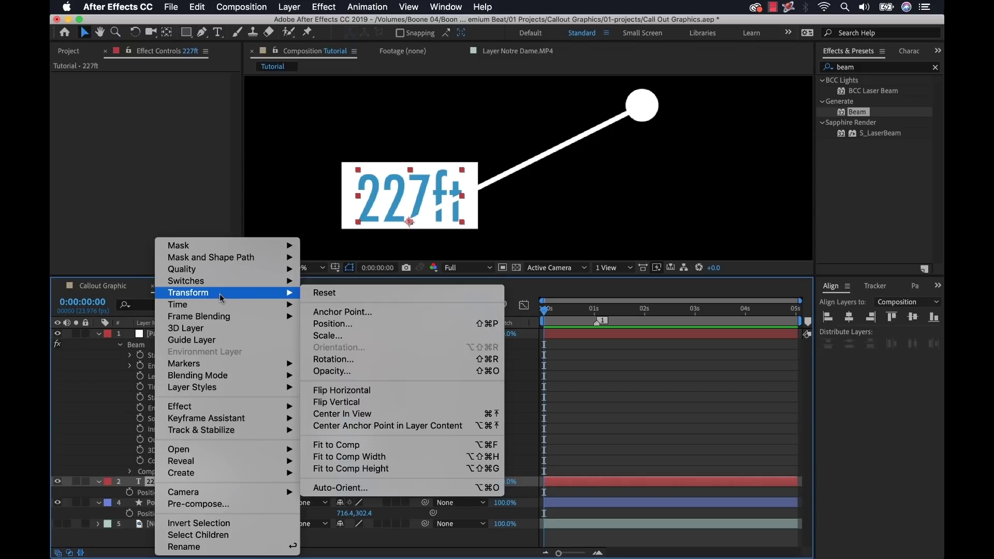
click(406, 427)
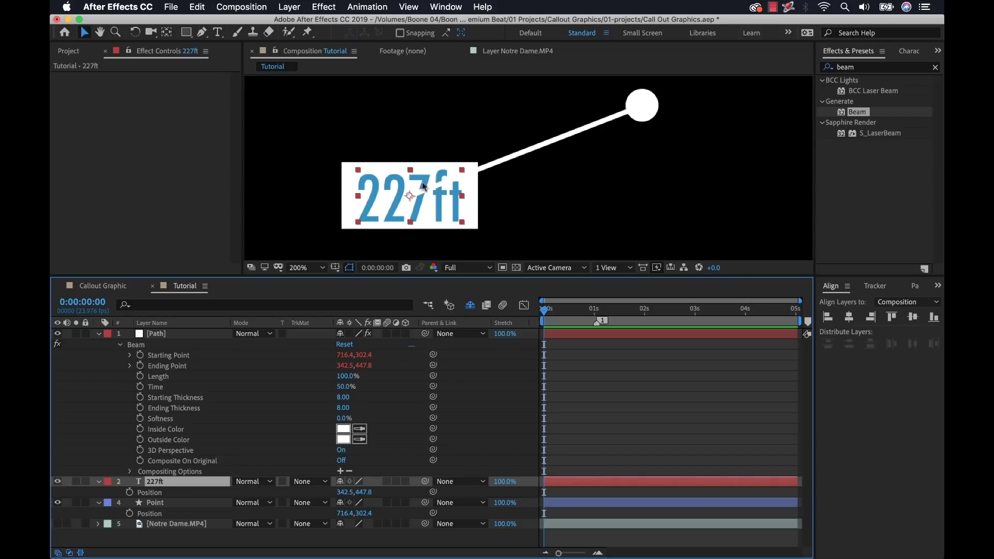
Step: Move the [Path] layer below Point, lock it, and select 227ft and Point
click(98, 337)
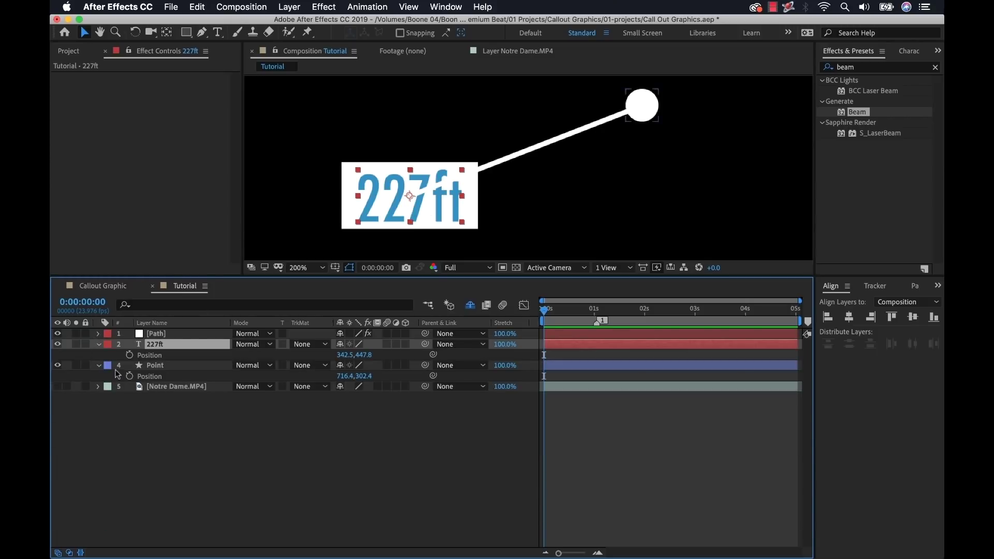
drag(155, 334, 158, 381)
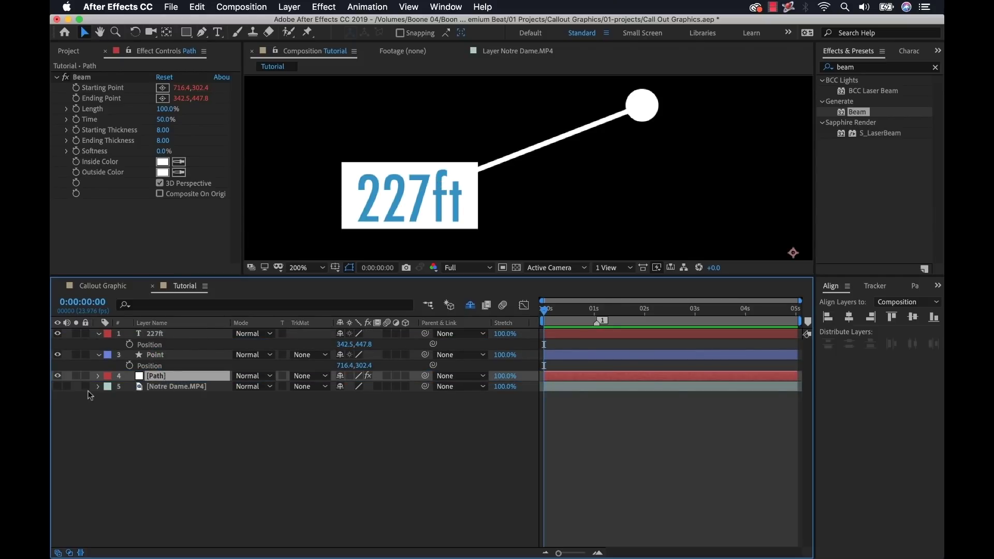
click(86, 376)
drag(504, 280, 504, 346)
click(156, 396)
shift+click(165, 418)
Step: Move the 227ft callout left and the dot lower so the beam runs nearly horizontal
key(p)
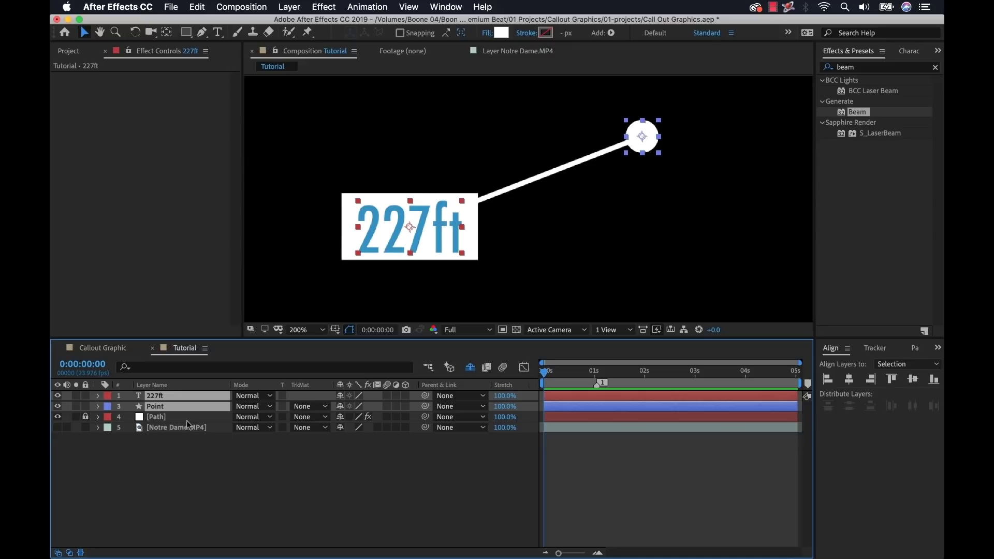
click(177, 466)
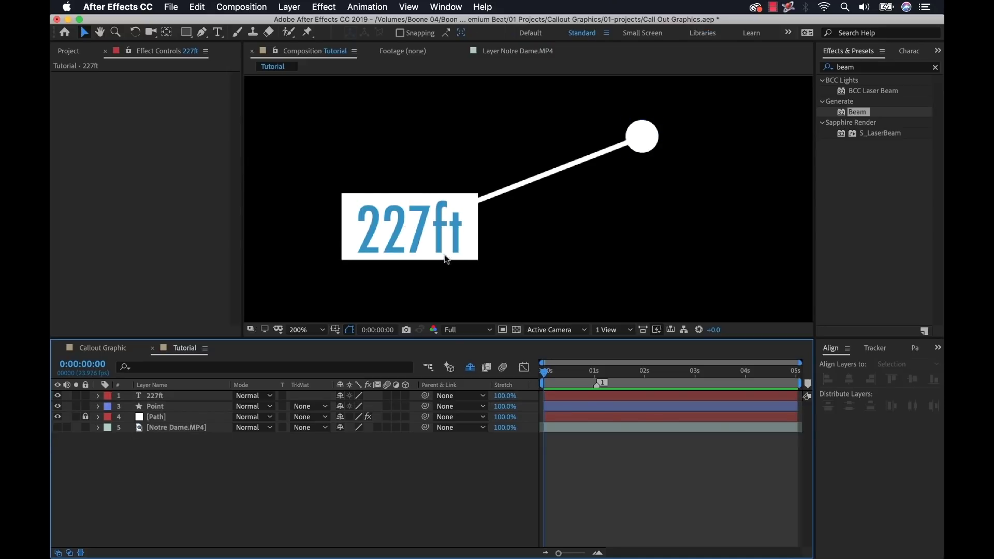
click(431, 232)
mouse_move(434, 227)
mouse_down()
mouse_move(439, 189)
mouse_move(428, 163)
mouse_move(373, 176)
mouse_move(560, 225)
mouse_move(460, 262)
mouse_move(378, 175)
mouse_move(449, 158)
mouse_move(410, 151)
mouse_move(463, 220)
mouse_move(389, 238)
mouse_move(424, 183)
mouse_move(392, 146)
mouse_move(380, 156)
mouse_move(394, 176)
mouse_move(429, 178)
mouse_move(476, 202)
mouse_move(460, 211)
mouse_move(392, 78)
mouse_move(386, 198)
mouse_move(394, 212)
mouse_up()
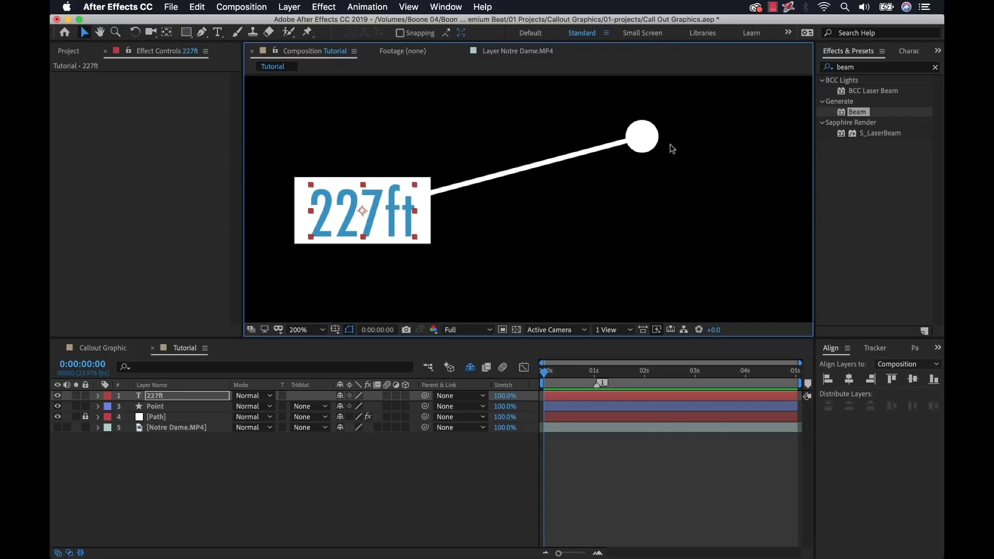
mouse_move(641, 137)
mouse_down()
mouse_move(554, 171)
mouse_move(650, 215)
mouse_move(673, 158)
mouse_move(616, 193)
mouse_move(624, 192)
mouse_move(614, 209)
mouse_move(699, 204)
mouse_move(706, 129)
mouse_move(634, 176)
mouse_up()
Step: Undo an accidental resize of the 227ft text box and move the playhead to frame 12
click(407, 208)
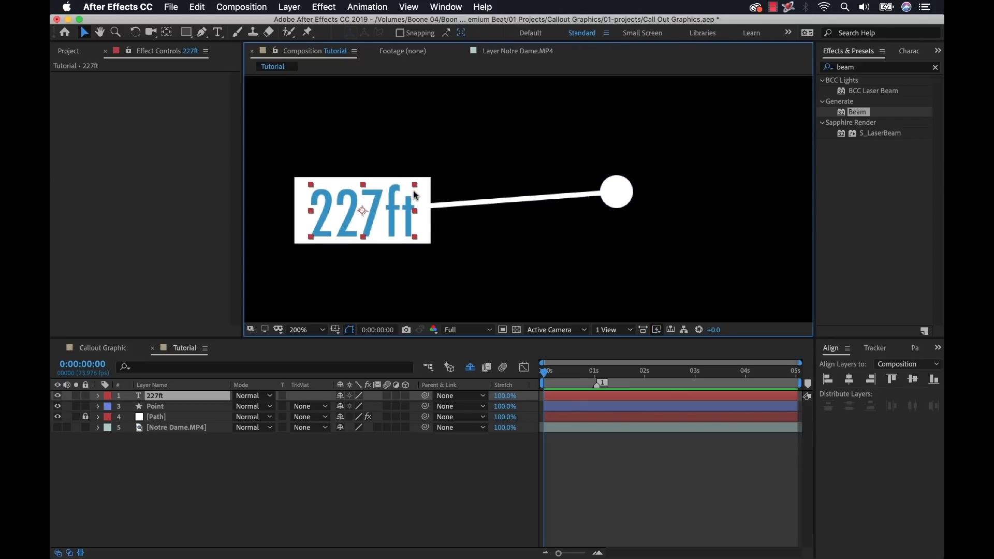
drag(415, 185, 447, 175)
key(super+z)
mouse_move(568, 373)
mouse_down()
mouse_move(594, 373)
mouse_move(569, 372)
mouse_up()
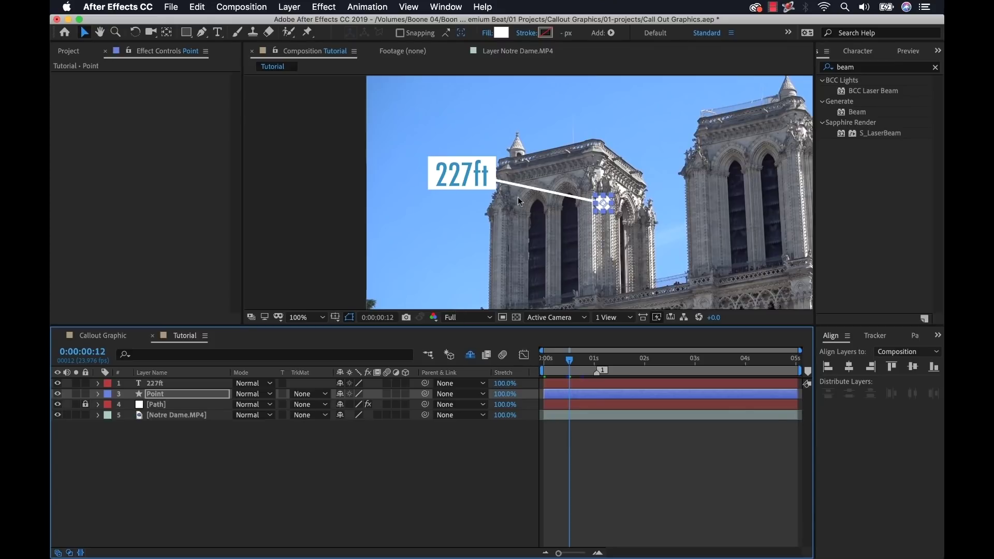
Step: Move the callout to the top-left, reposition the dot on the tower at frame 0, and hide the footage
scroll(518, 197, up, 5)
drag(430, 222, 385, 137)
click(544, 359)
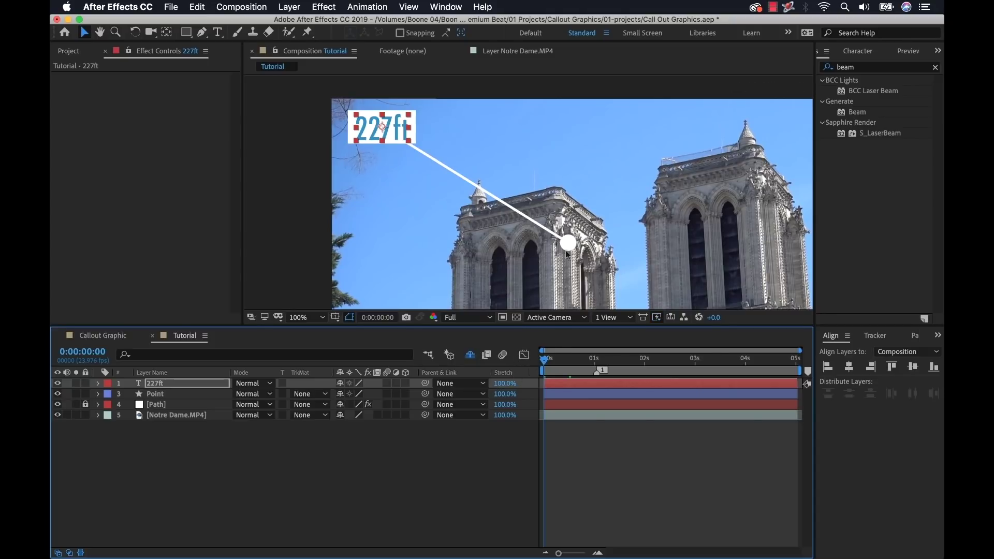
click(567, 251)
drag(567, 250, 558, 209)
click(58, 416)
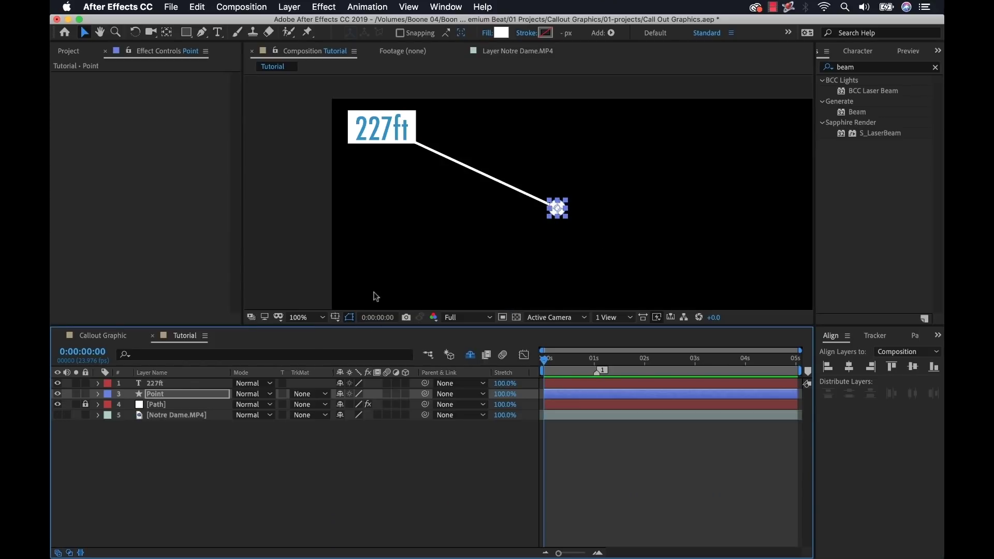
Step: Hide the 227ft text, Text Background and beam layers, and zoom to 200% on the dot
click(470, 355)
click(57, 383)
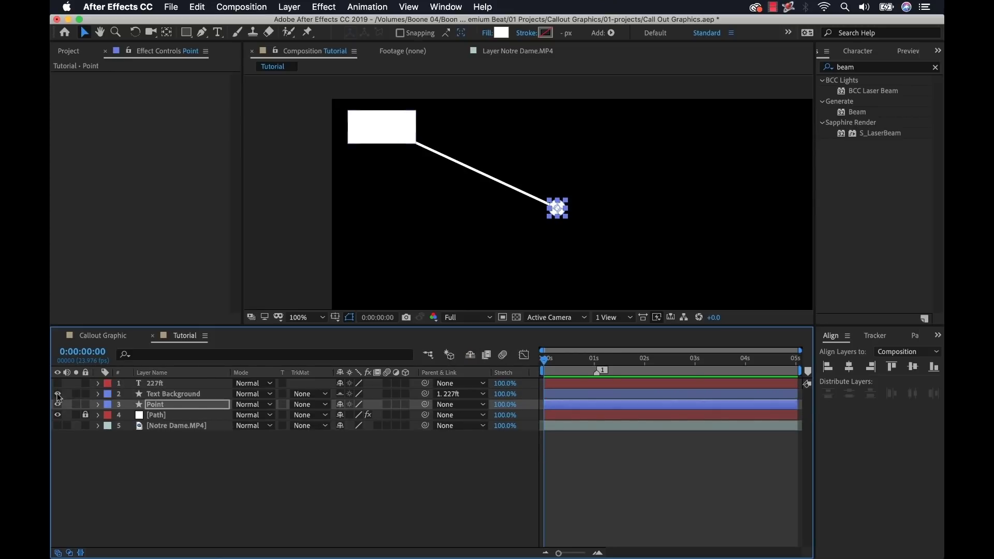
click(58, 394)
click(57, 415)
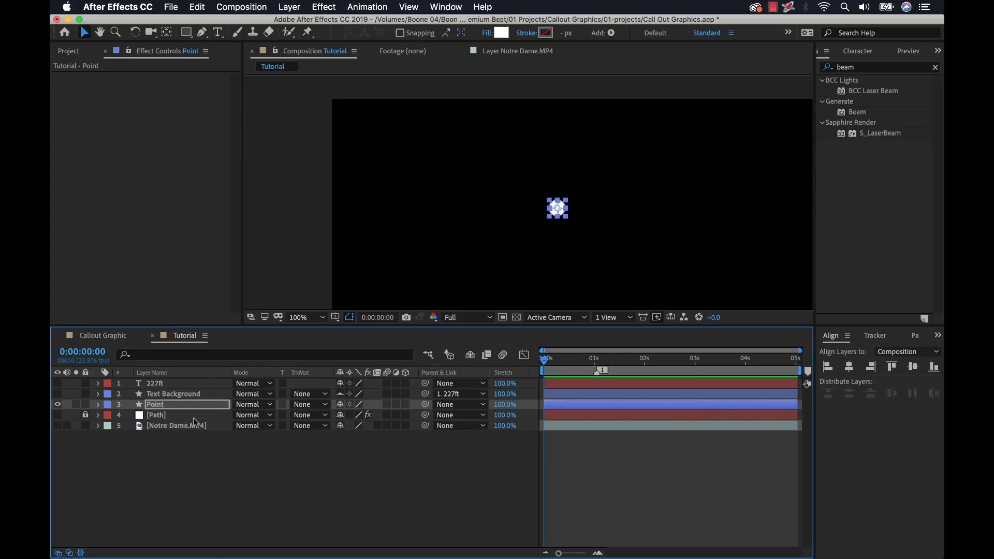
key(period)
mouse_move(653, 265)
mouse_down()
mouse_move(646, 237)
mouse_move(620, 224)
mouse_up()
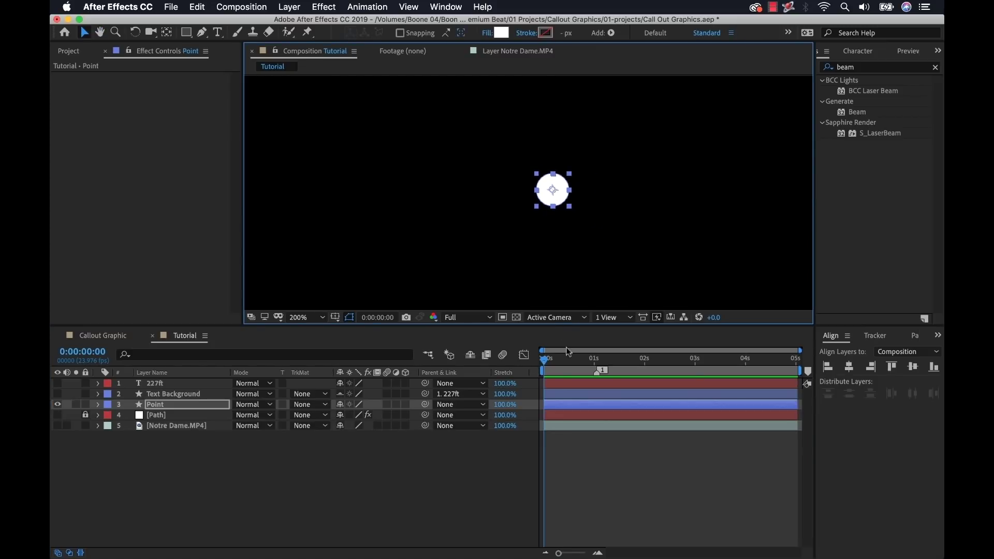
Step: Keyframe the Point's Ellipse 1 Scale from 0% at the start to 100% at frame 14
click(97, 404)
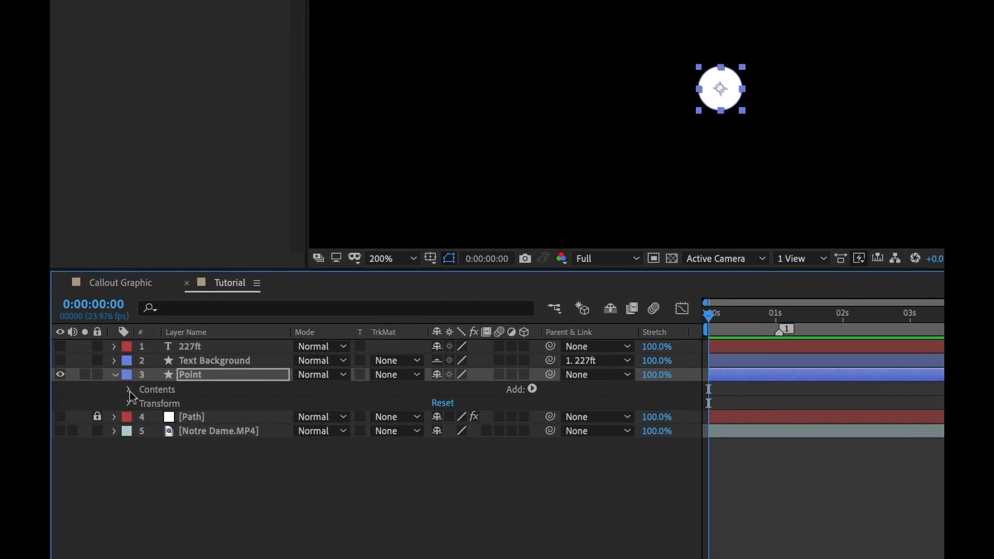
click(129, 390)
click(142, 404)
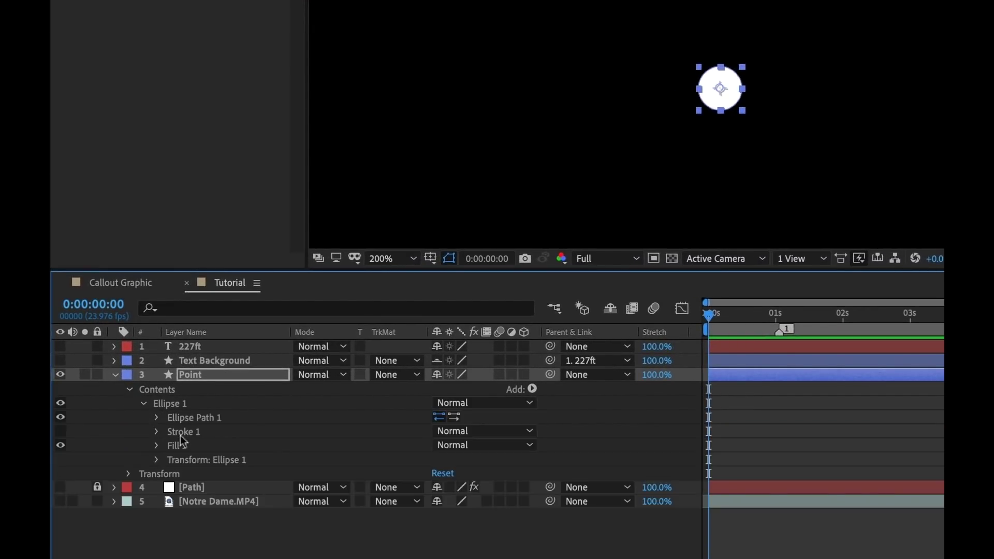
click(156, 460)
scroll(280, 454, down, 3)
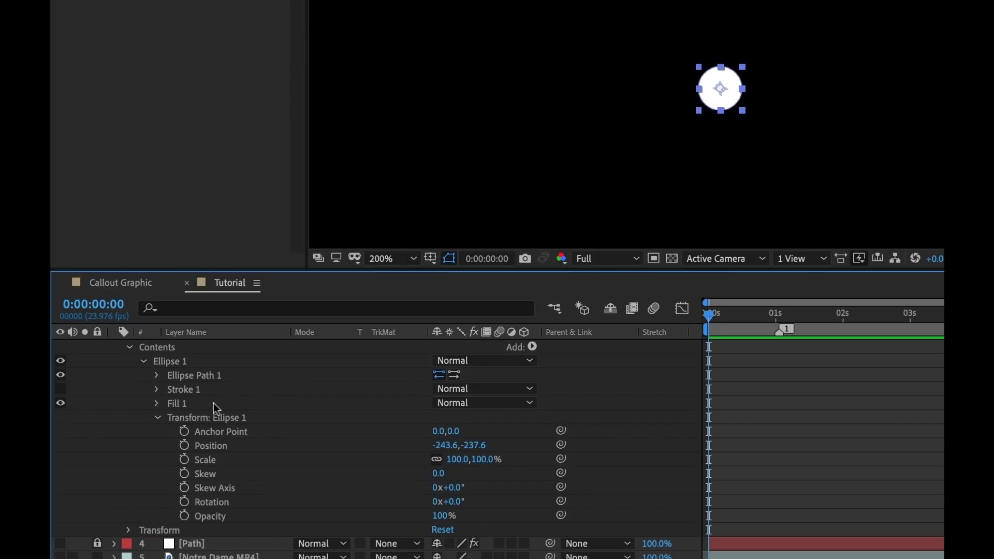
drag(728, 317, 748, 319)
click(185, 461)
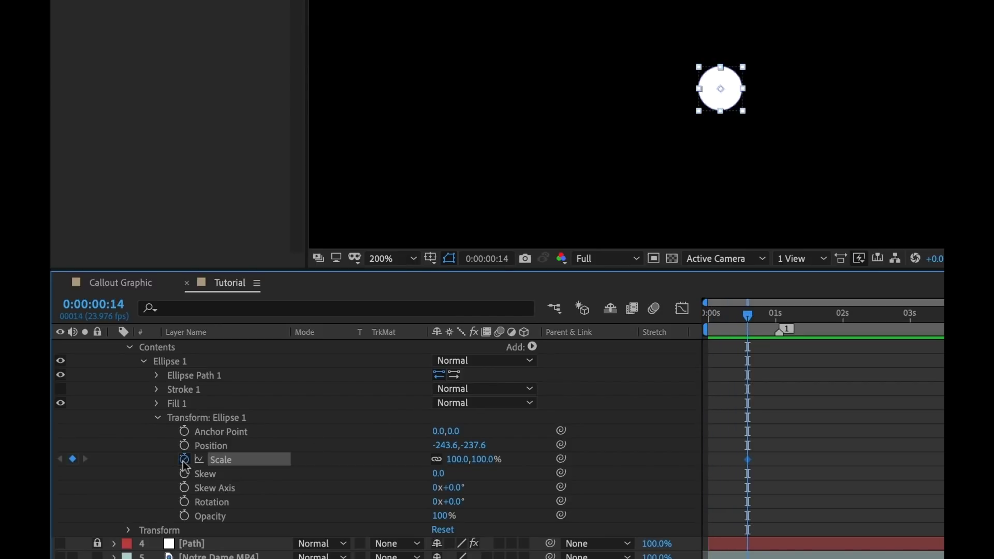
drag(742, 322, 639, 327)
click(458, 459)
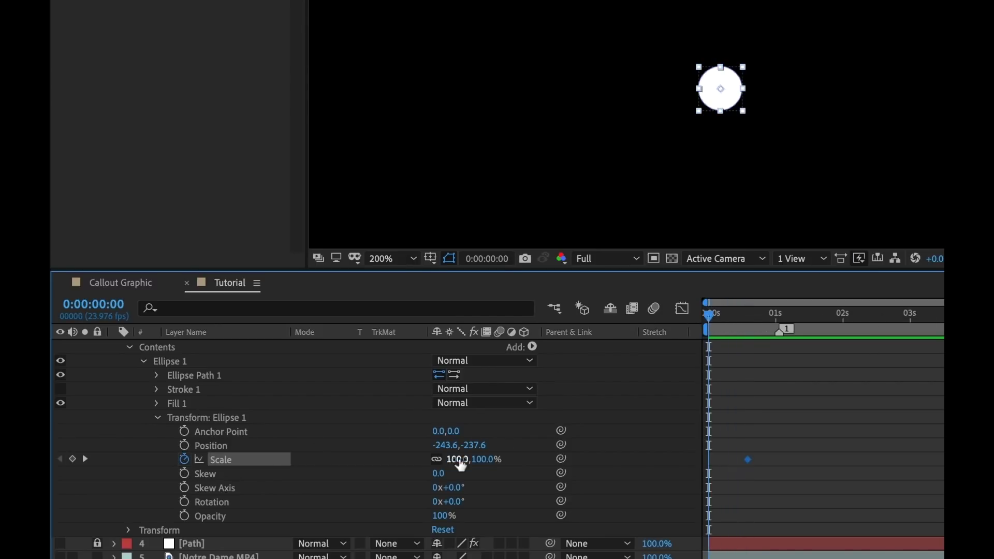
text(0)
key(Return)
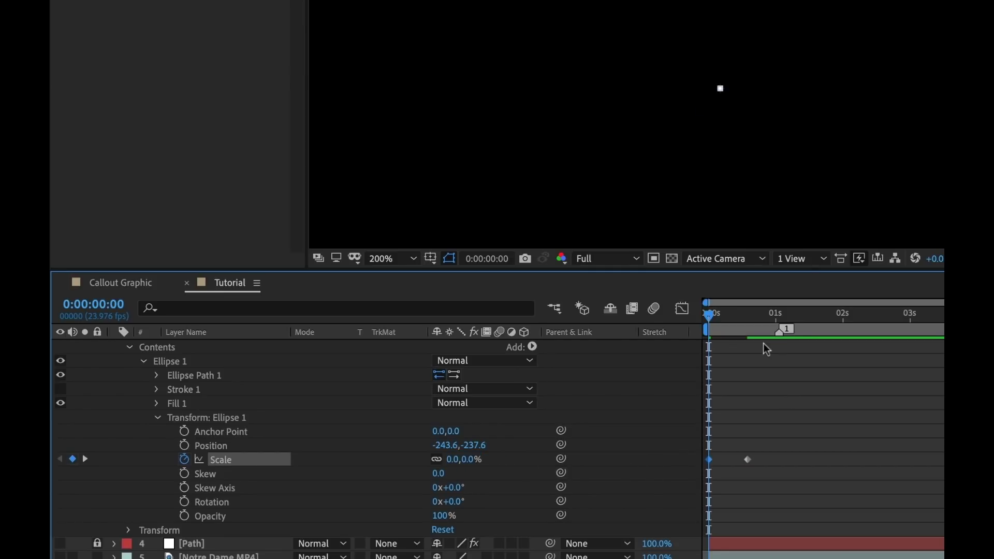
Step: In the speed graph, ease the frame-14 Scale keyframe fully into its end
drag(770, 439, 708, 463)
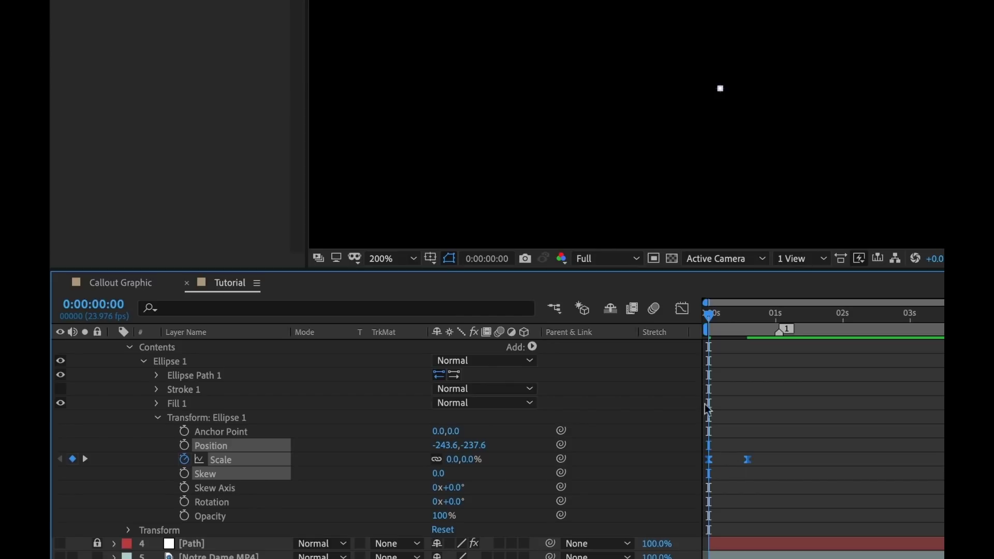
click(682, 313)
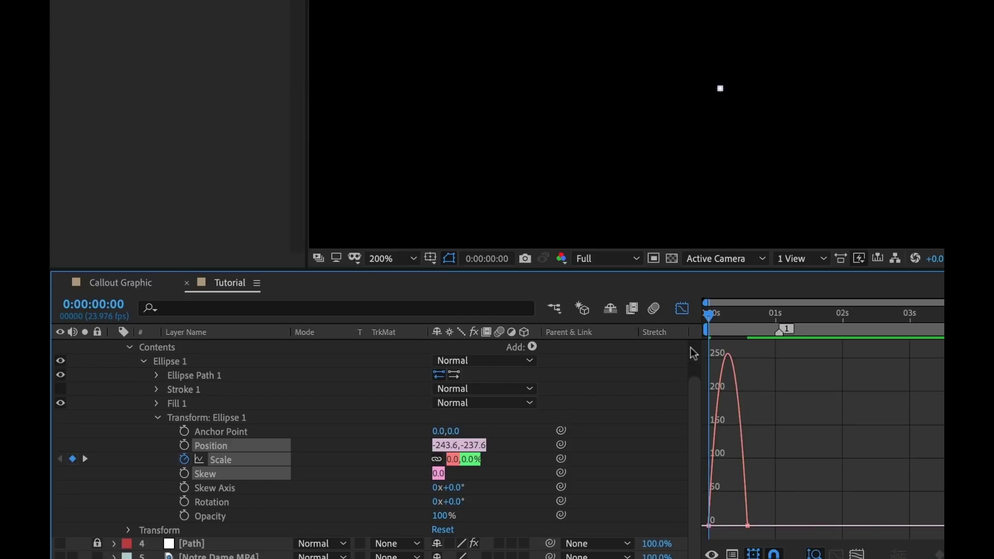
click(748, 527)
mouse_move(742, 529)
mouse_down()
mouse_move(710, 527)
mouse_move(729, 526)
mouse_up()
click(682, 310)
Step: Scrub the early frames to check the dot's growth, then clear the keyframe selection
mouse_move(722, 319)
mouse_down()
mouse_move(736, 319)
mouse_move(702, 325)
mouse_move(758, 318)
mouse_move(704, 324)
mouse_up()
click(754, 448)
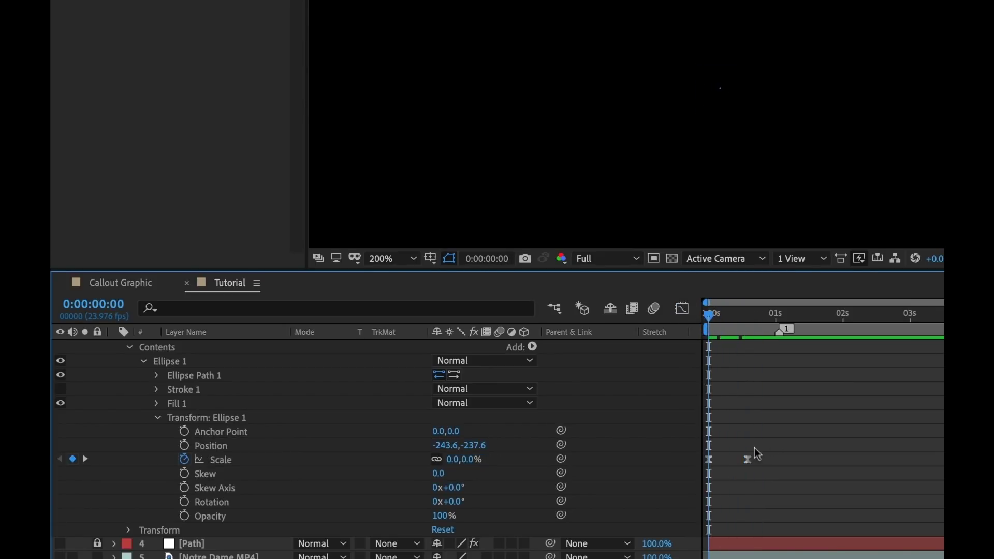
drag(755, 449, 706, 472)
click(713, 459)
drag(791, 459, 694, 475)
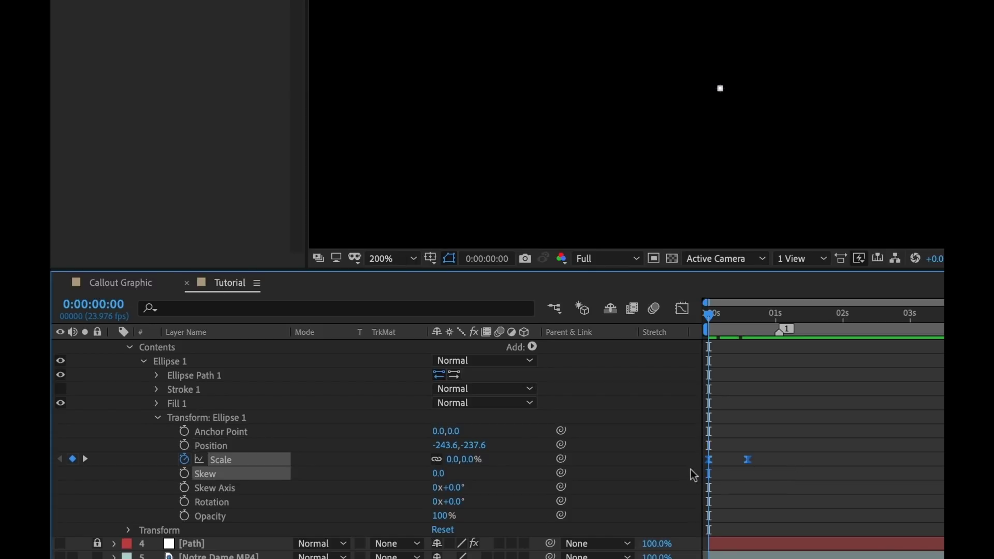
click(713, 459)
click(305, 461)
Step: Fold up Ellipse 1 and duplicate it with Ctrl+D
click(157, 418)
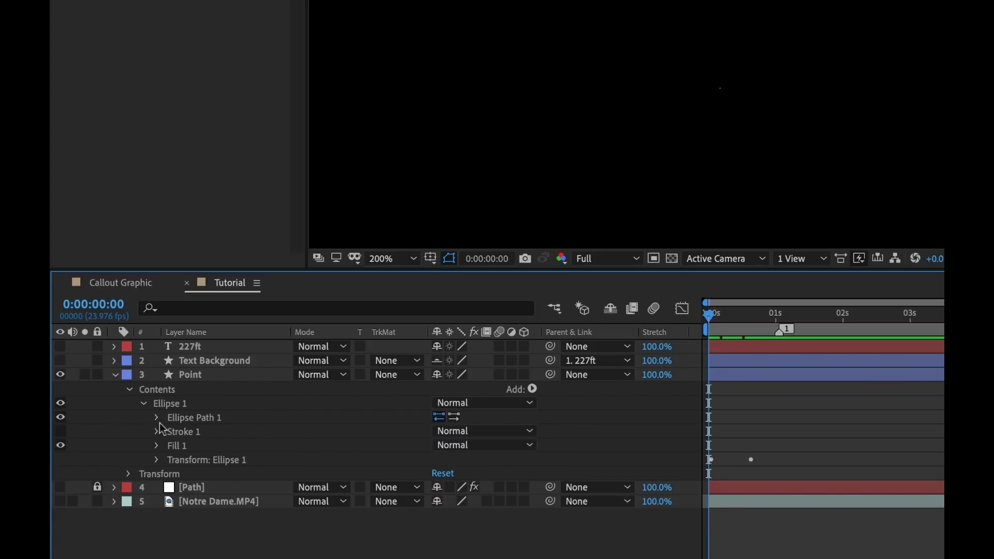
click(147, 405)
click(164, 406)
key(ctrl+d)
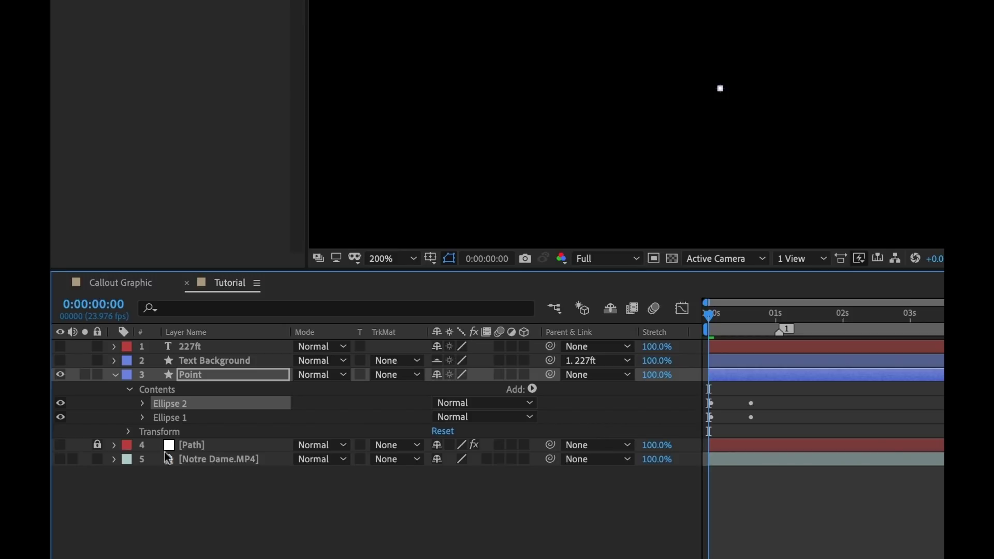
Step: Start an Opacity keyframe on Ellipse 1 at 75%
click(142, 418)
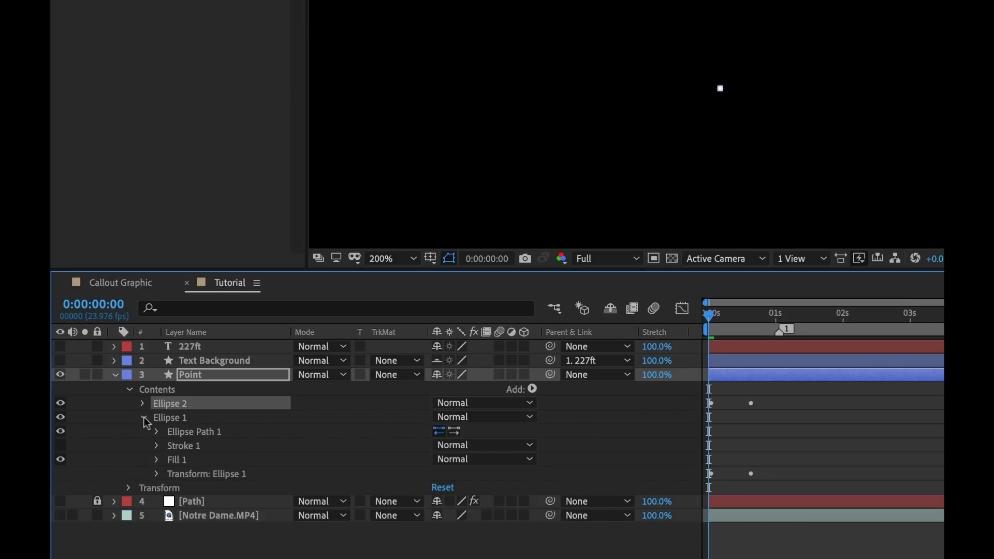
click(144, 418)
click(144, 417)
click(155, 475)
scroll(838, 420, down, 1)
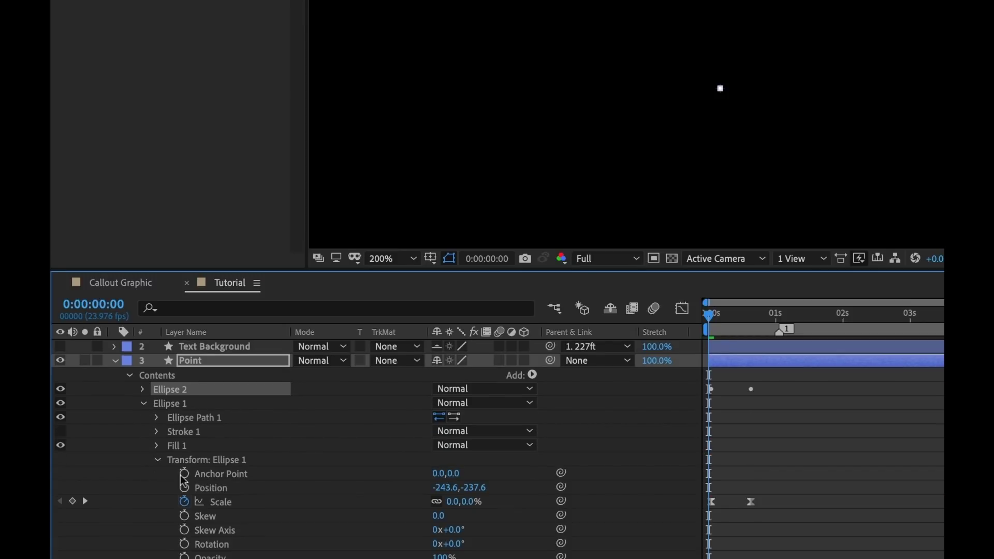
scroll(839, 420, down, 2)
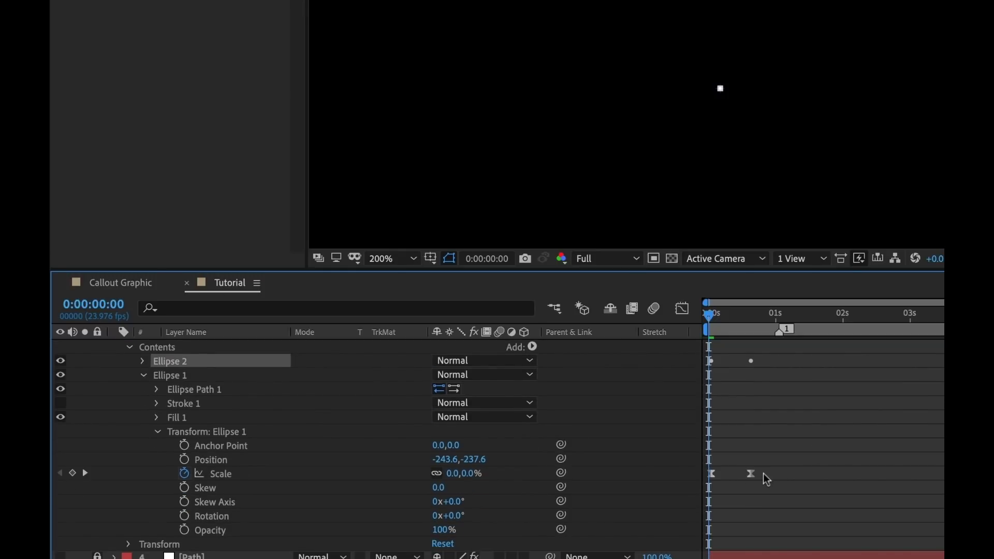
click(184, 530)
click(444, 530)
text(75)
key(Return)
Step: At frame 15 set Ellipse 1 Opacity to 0% and Scale to 300%, then shift those keyframes one frame later
drag(722, 317, 752, 313)
click(449, 532)
text(0)
key(Return)
click(461, 474)
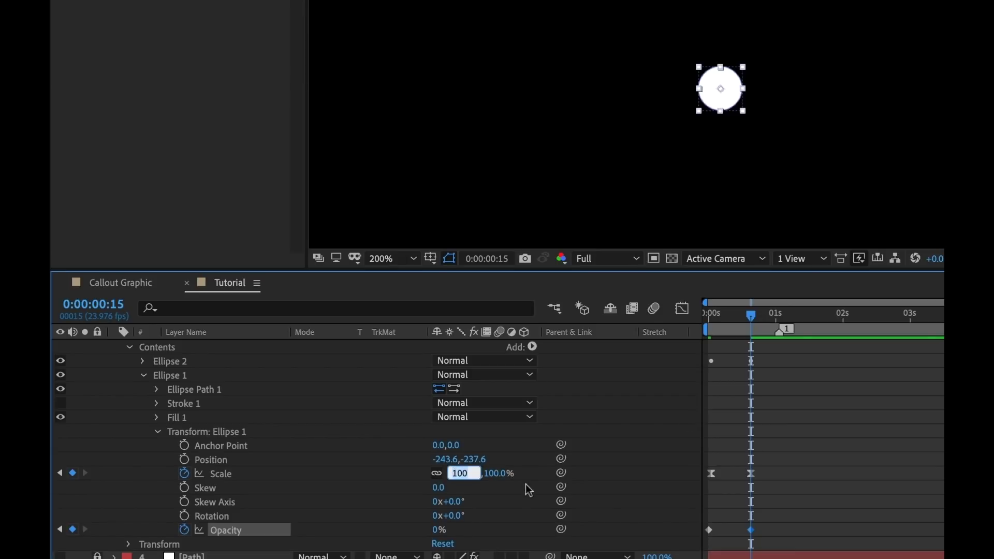
text(300)
key(Return)
drag(736, 450, 770, 544)
drag(754, 475, 783, 476)
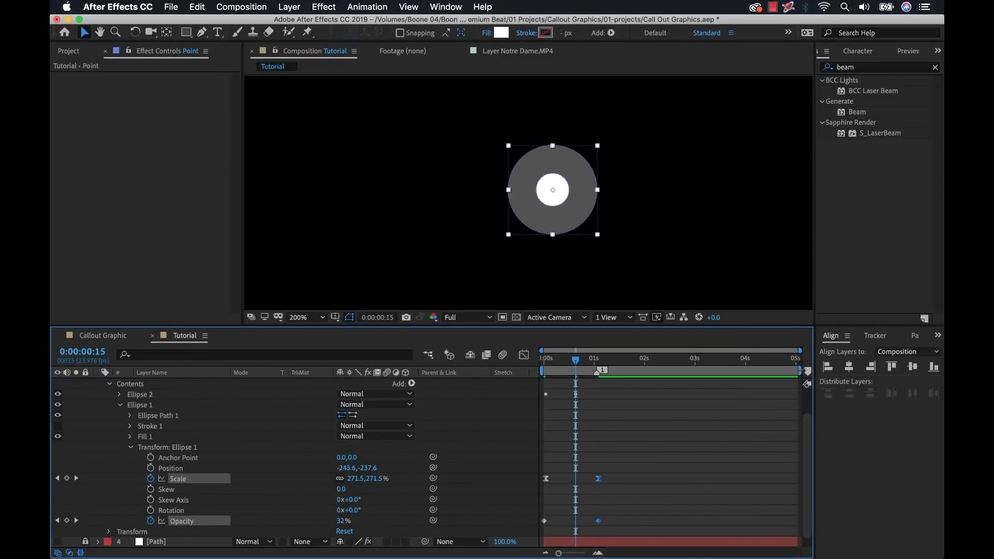
Step: Preview the dot pop-in, set the work area end to 2 seconds, and fold the ellipse transform
drag(800, 371, 616, 371)
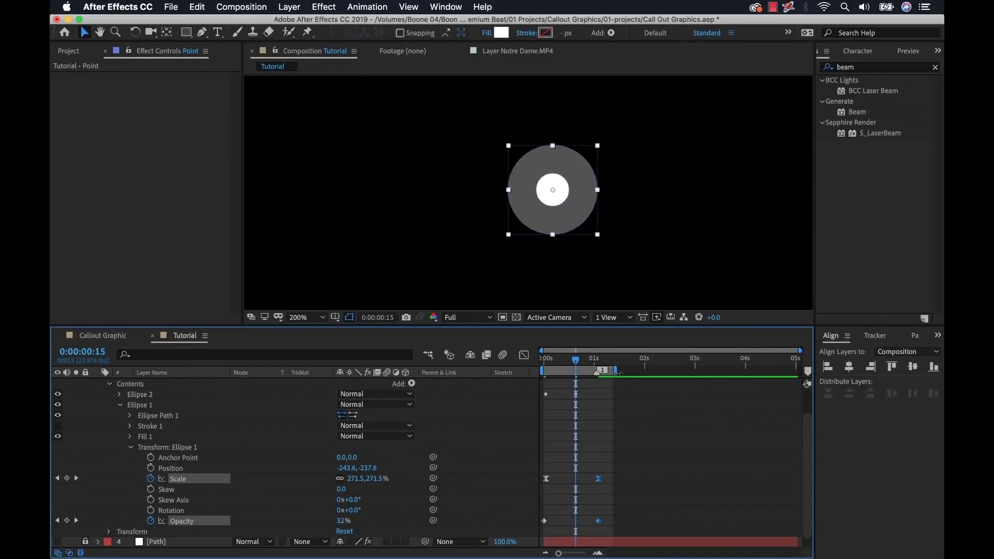
click(909, 52)
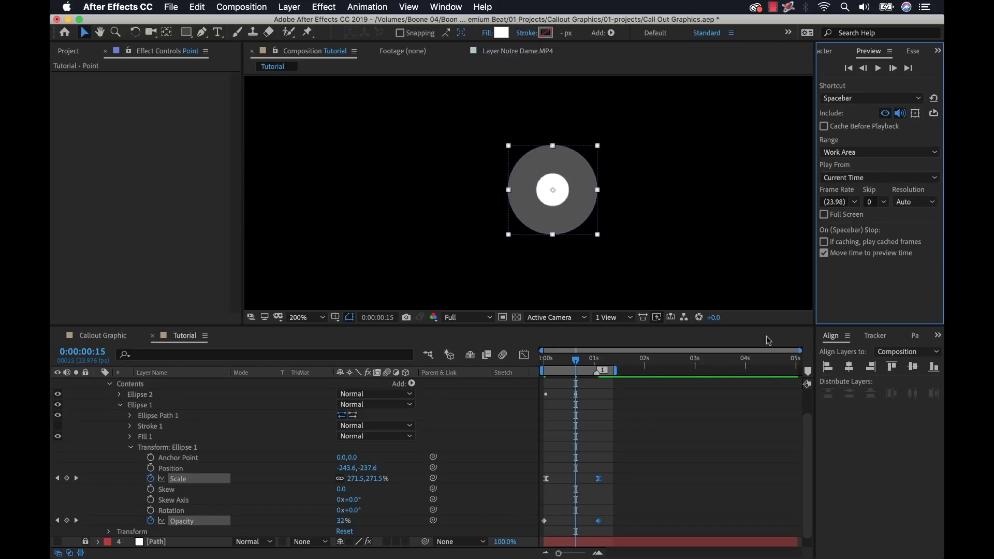
key(space)
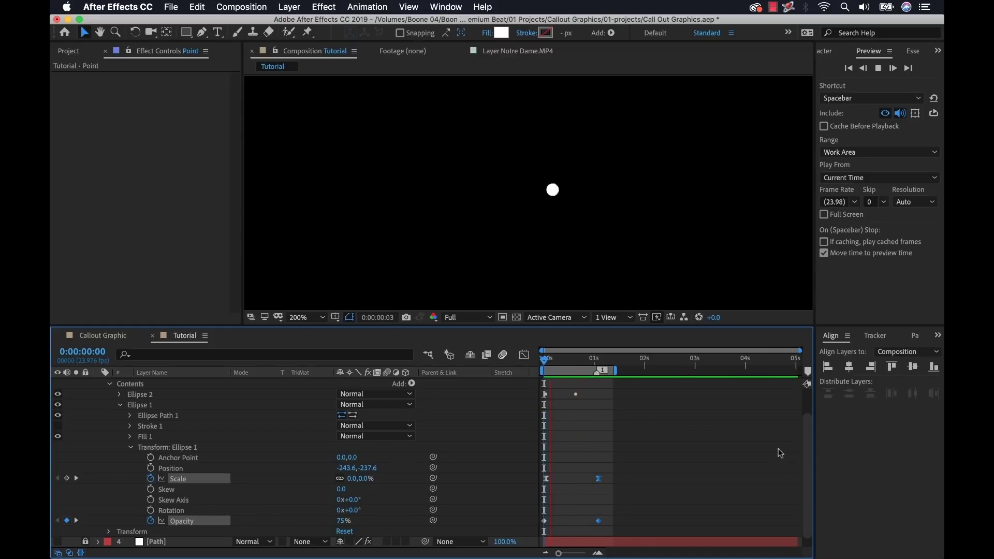
drag(615, 370, 645, 371)
click(131, 447)
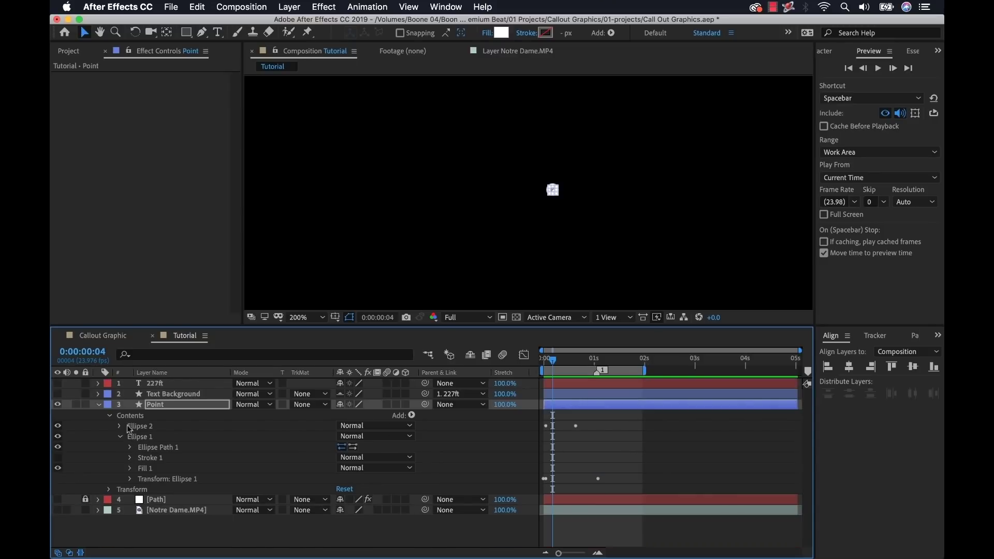
Step: Collapse the Point layer, show the Path layer, and scrub through the first second
click(119, 436)
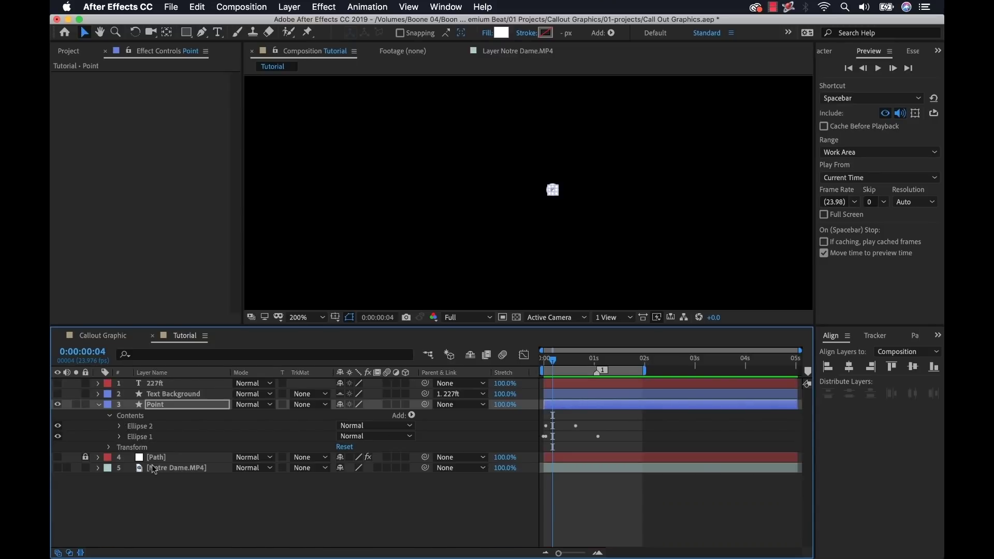
click(109, 416)
click(98, 406)
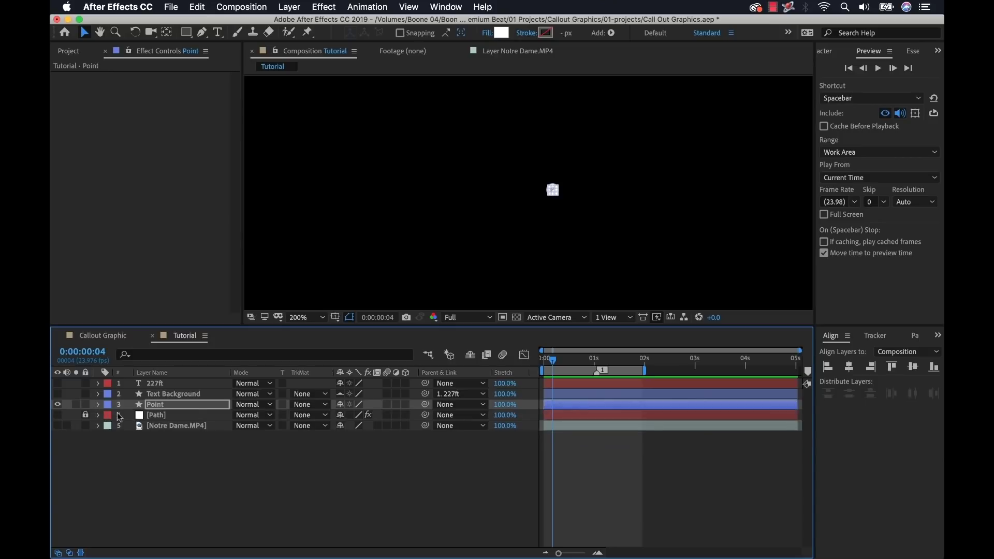
click(57, 415)
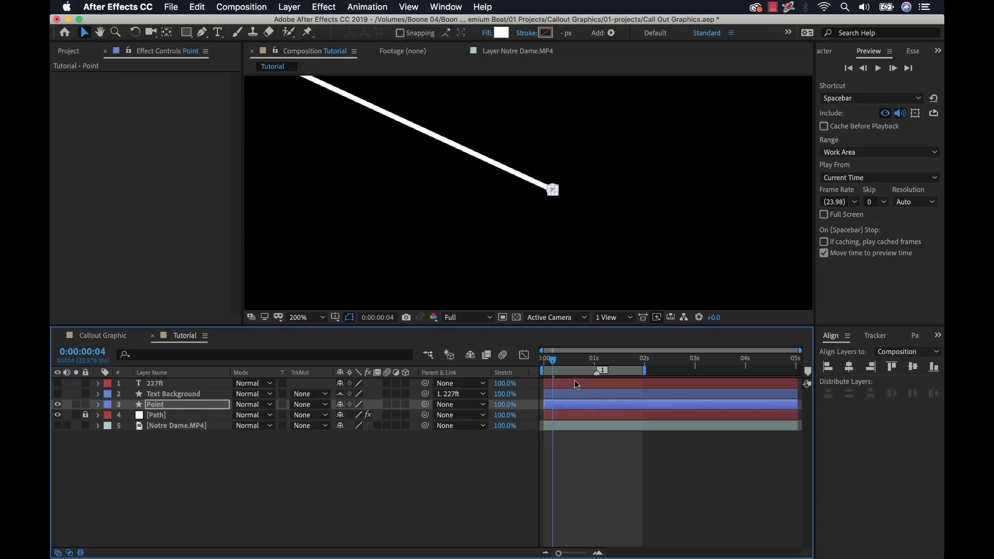
mouse_move(559, 361)
mouse_down()
mouse_move(606, 361)
mouse_move(553, 361)
mouse_up()
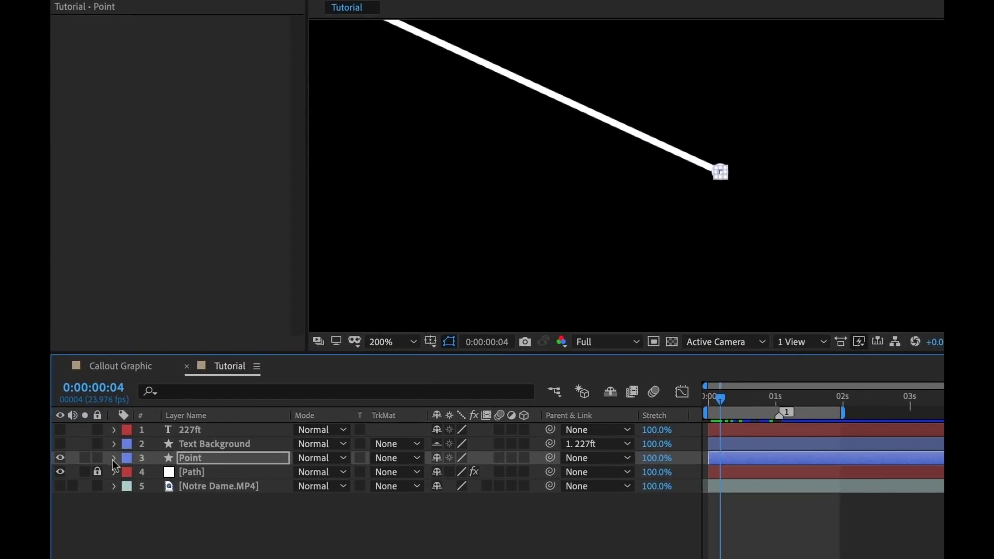
Step: Scrub the Path layer's Beam effect Time value to 66%
click(113, 460)
click(113, 460)
click(114, 472)
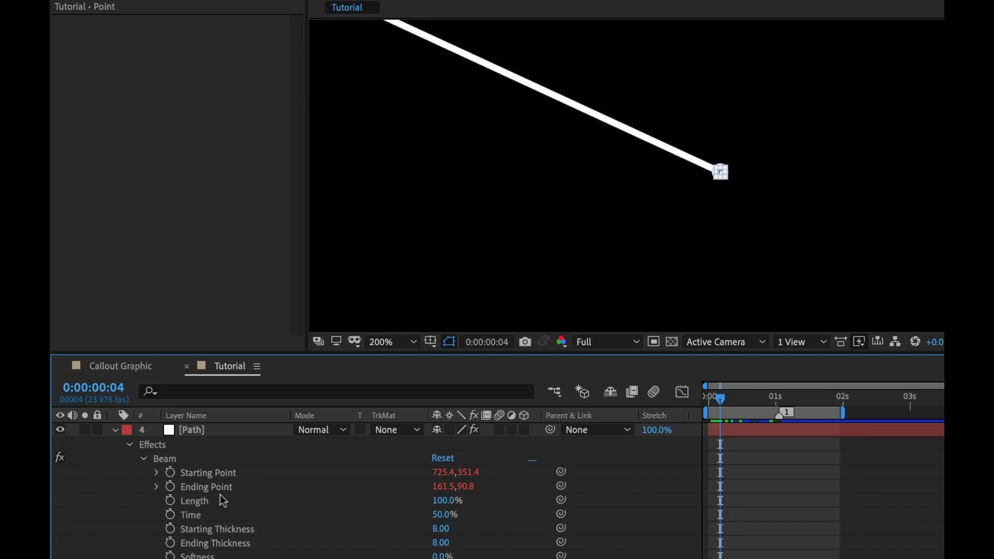
click(191, 517)
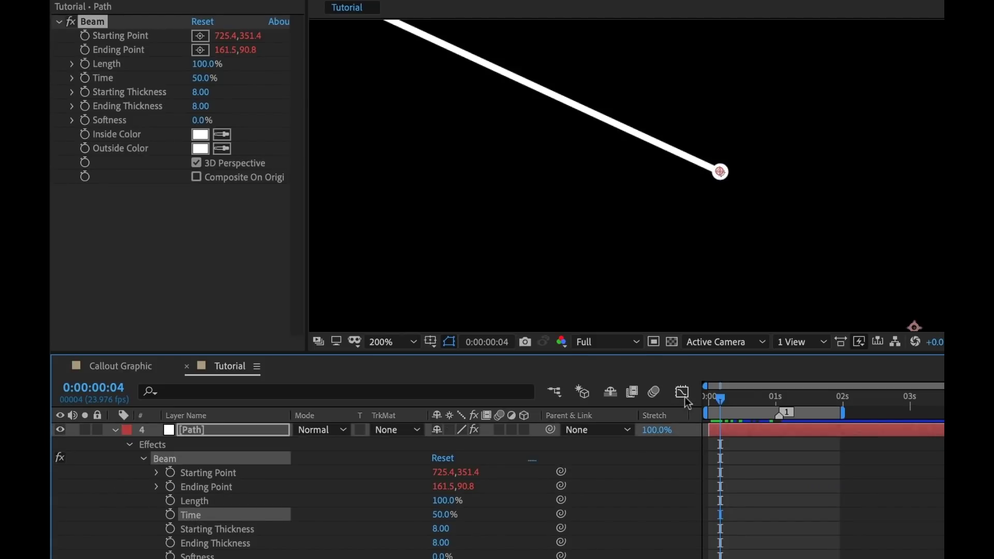
scroll(694, 176, down, 1)
mouse_move(445, 515)
mouse_down()
mouse_move(391, 512)
mouse_move(460, 512)
mouse_move(409, 512)
mouse_move(452, 514)
mouse_up()
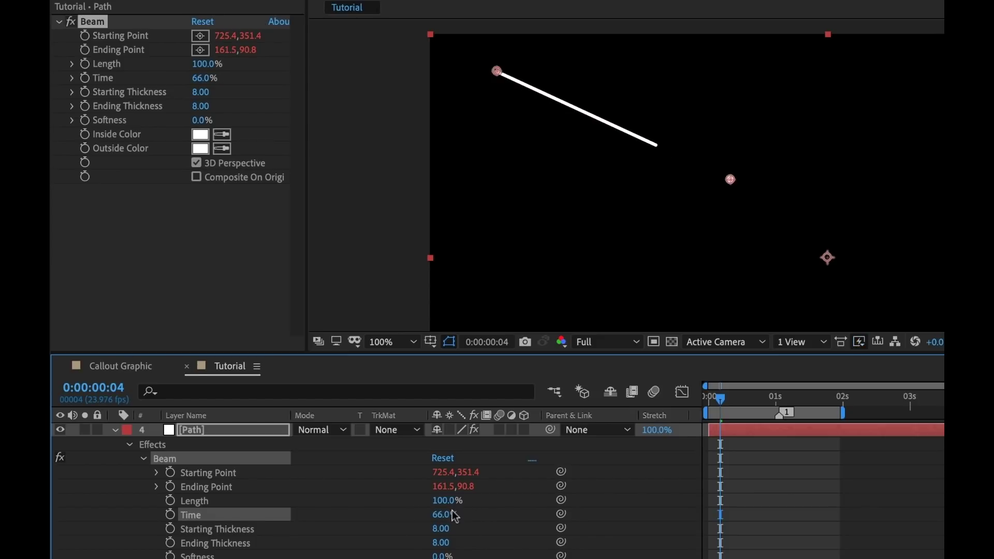
Step: Keyframe Beam Time from 0% at the start to 50% near 1:08, then scrub to check
click(170, 514)
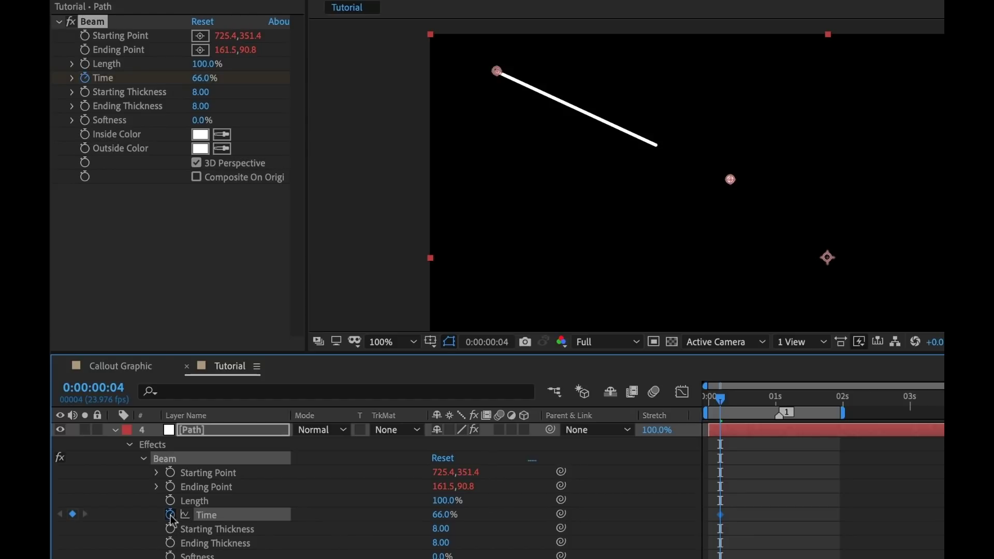
click(439, 515)
text(0)
key(Return)
drag(724, 402, 804, 402)
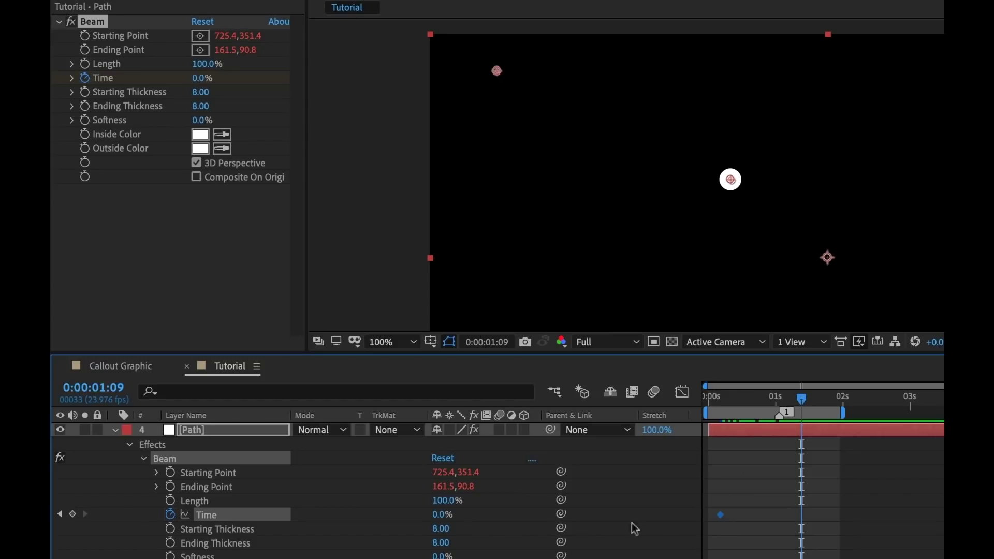
click(440, 516)
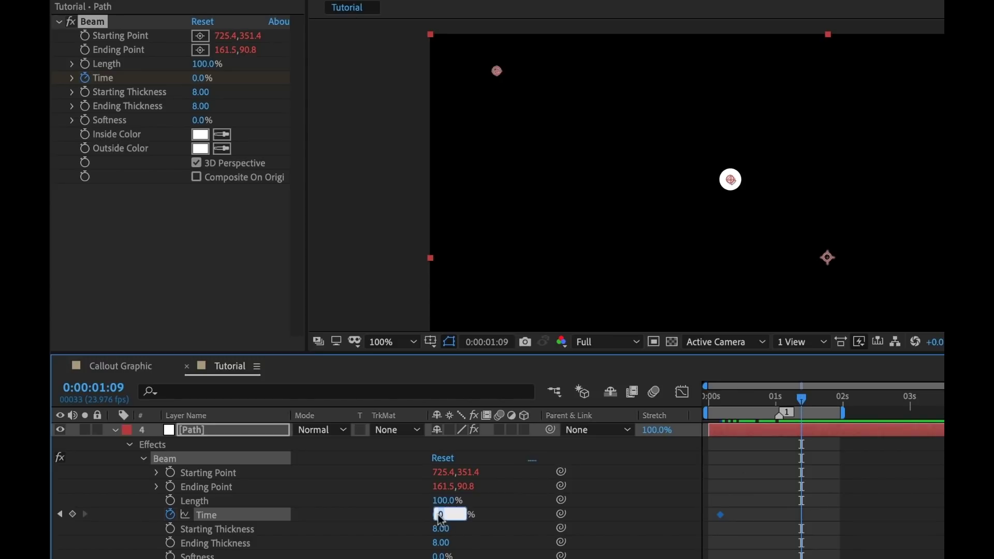
text(50)
key(Return)
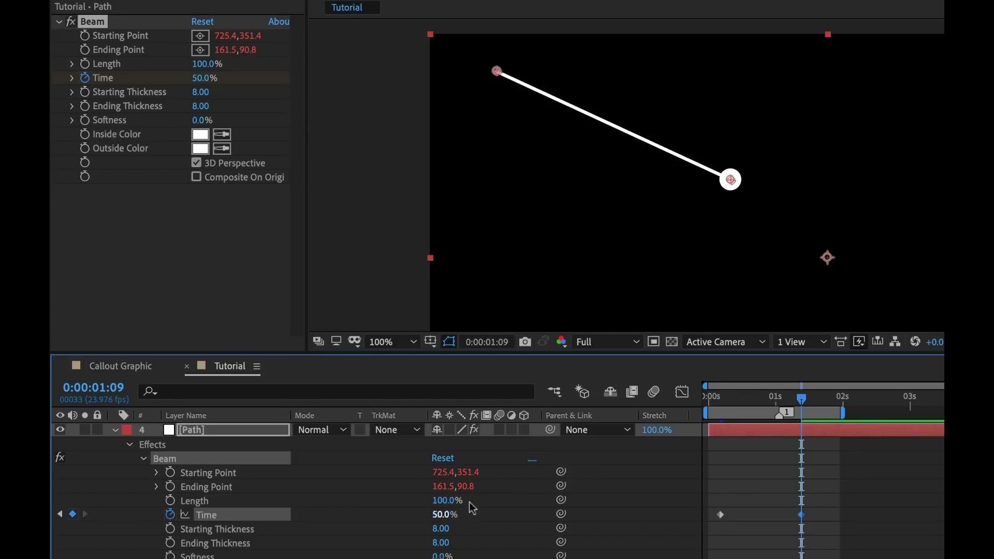
click(712, 401)
drag(711, 402, 771, 399)
click(775, 511)
Step: Easy-ease both Time keyframes with F9, sharpen the speed-curve influence, and preview from the start
drag(818, 481, 697, 548)
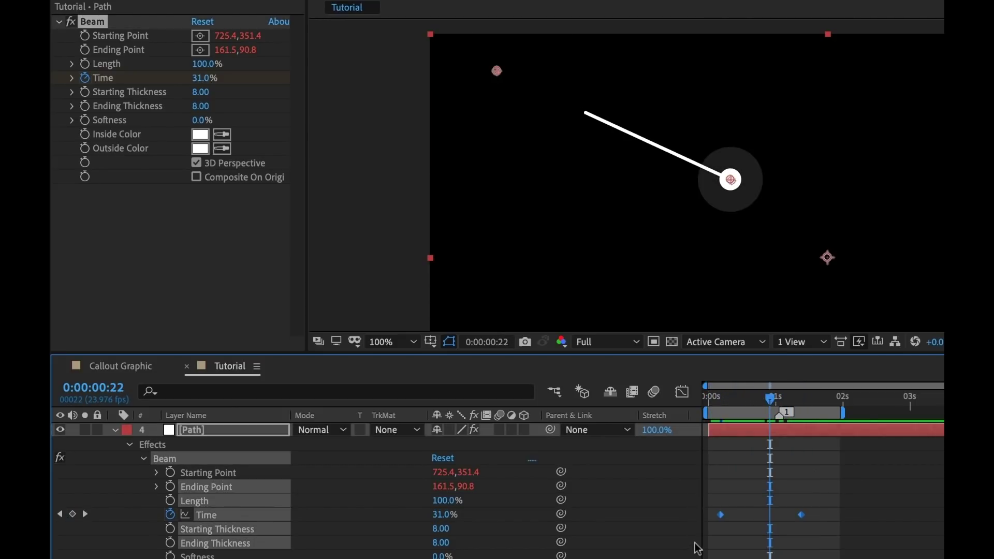
key(F9)
click(682, 392)
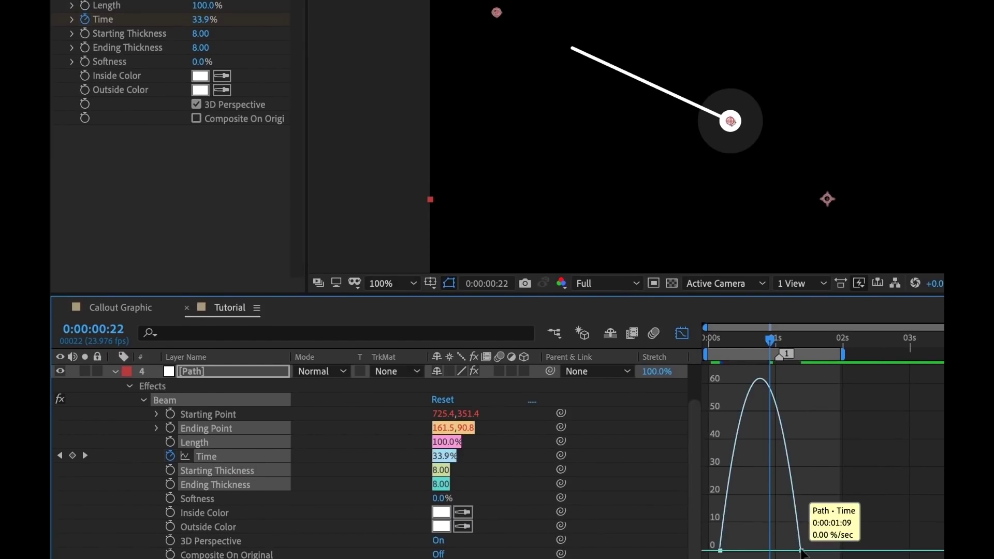
drag(787, 551, 727, 551)
click(733, 552)
drag(770, 340, 742, 345)
click(682, 333)
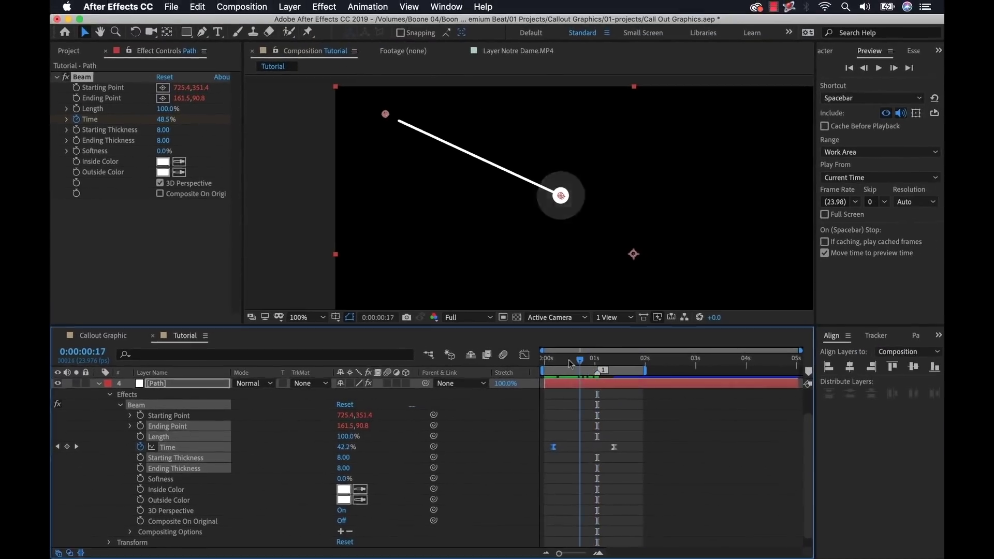
key(Home)
key(space)
key(space)
key(space)
Step: Collapse the Path layer, show Text Background, and move to about 1:09
click(121, 406)
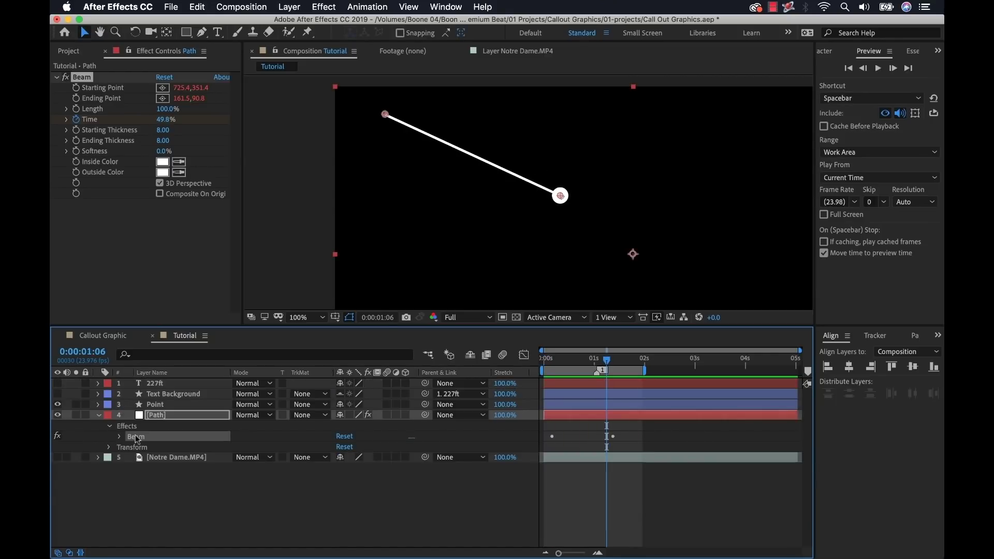
click(106, 425)
click(98, 415)
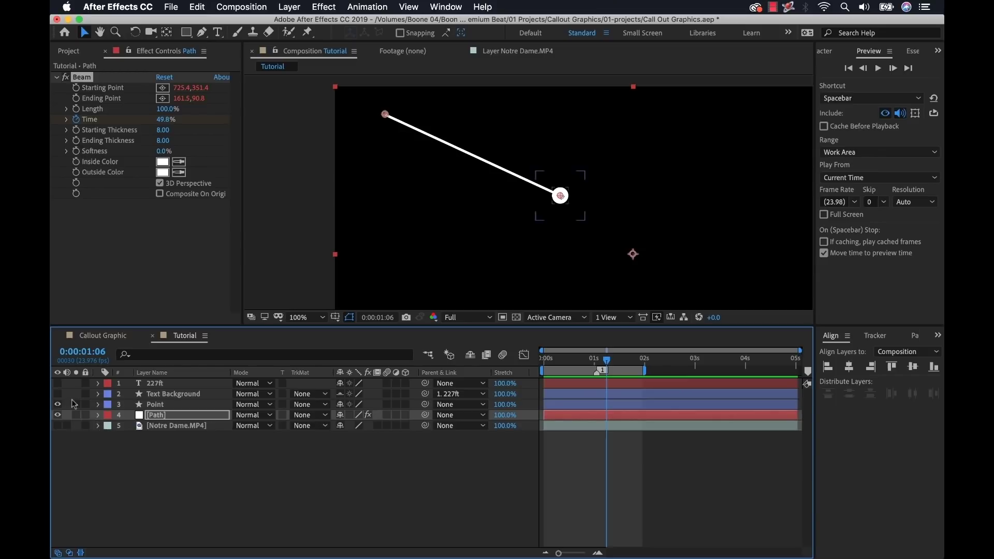
click(58, 394)
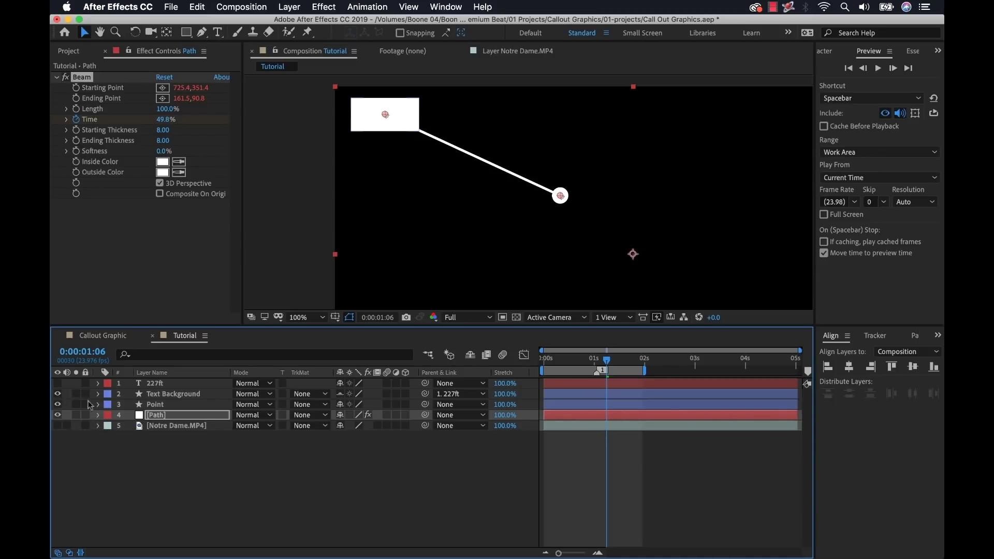
drag(607, 359, 578, 364)
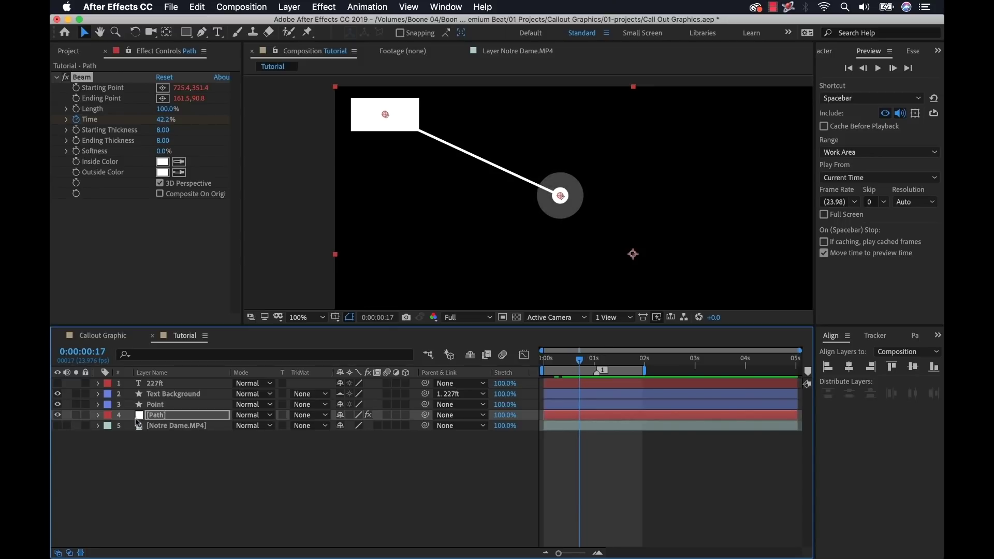
Step: Keyframe Rectangle 1 Scale with X at 0% earlier and 100% at 1:09
click(98, 394)
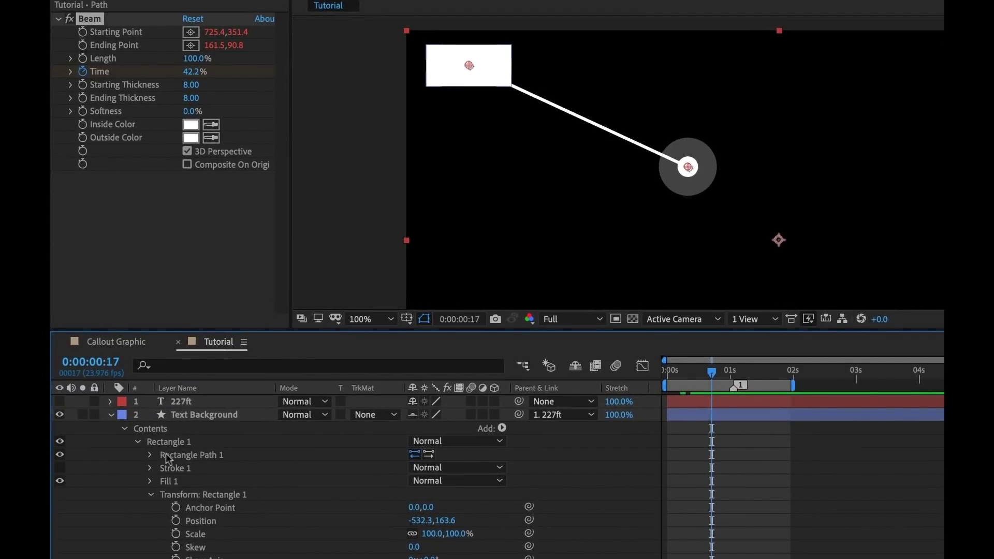
scroll(216, 498, down, 1)
click(176, 508)
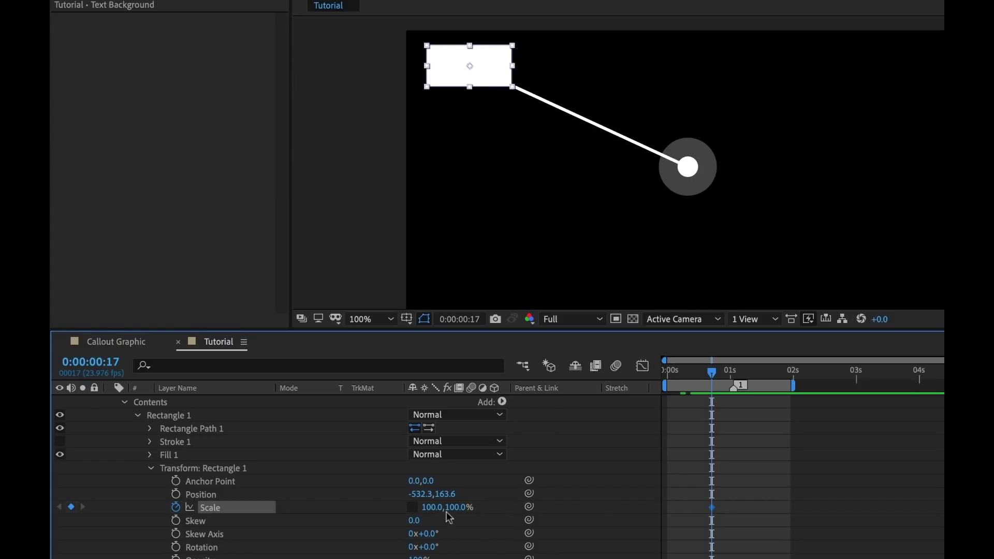
drag(711, 509, 749, 508)
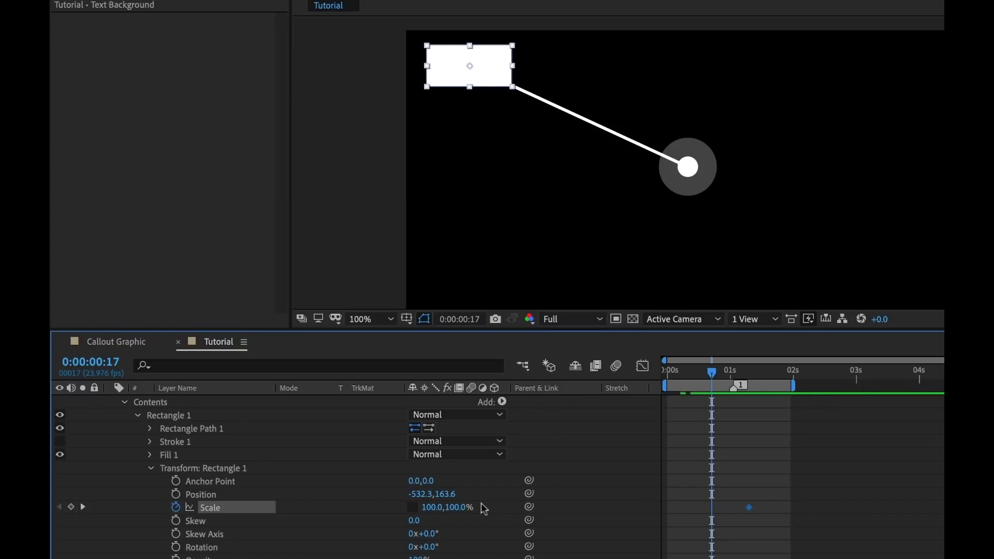
click(435, 508)
key(Return)
mouse_move(713, 372)
mouse_down()
mouse_move(754, 372)
mouse_move(715, 373)
mouse_up()
Step: Reshape the Scale value graph so the box grows quickly then settles, and preview it
drag(760, 448, 704, 524)
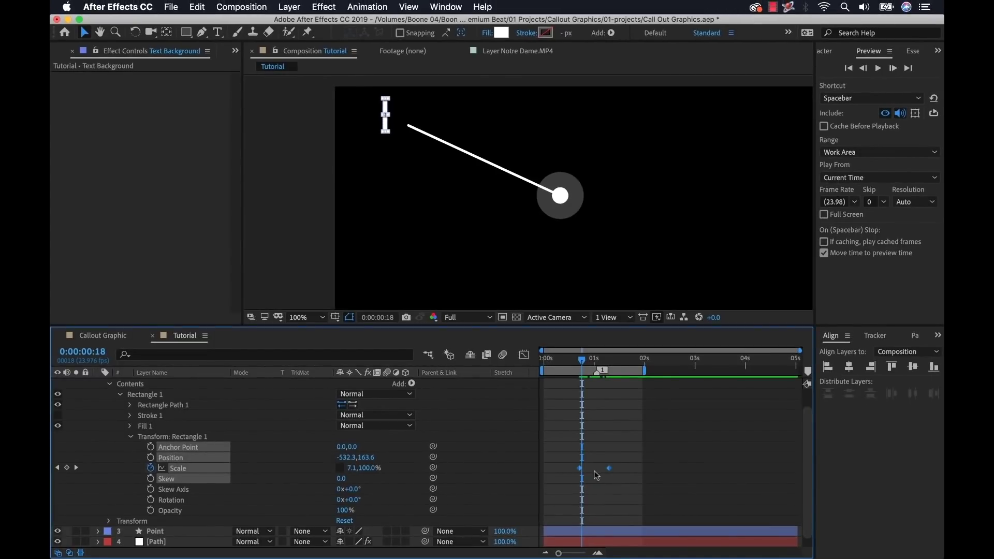
click(524, 355)
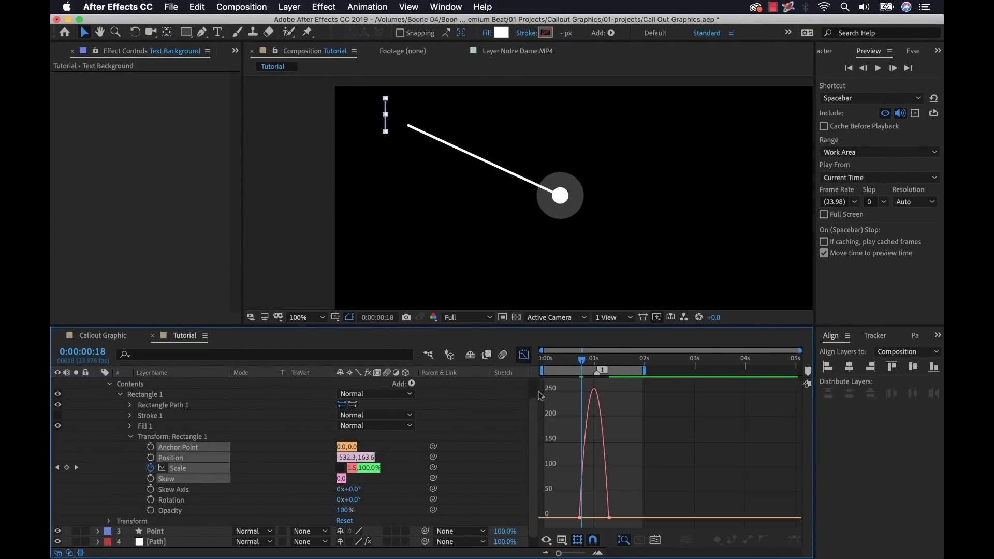
click(609, 518)
drag(600, 523, 588, 523)
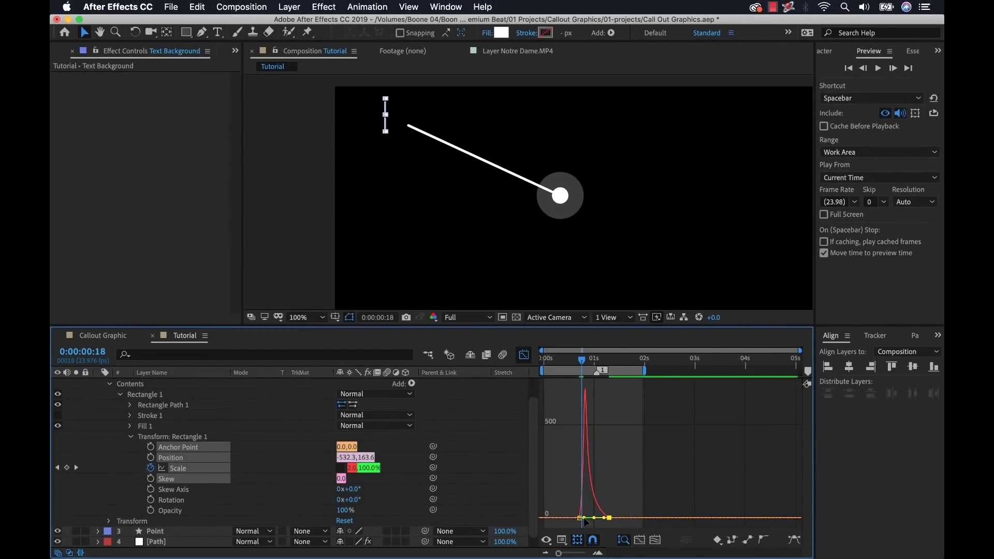
click(649, 447)
click(525, 360)
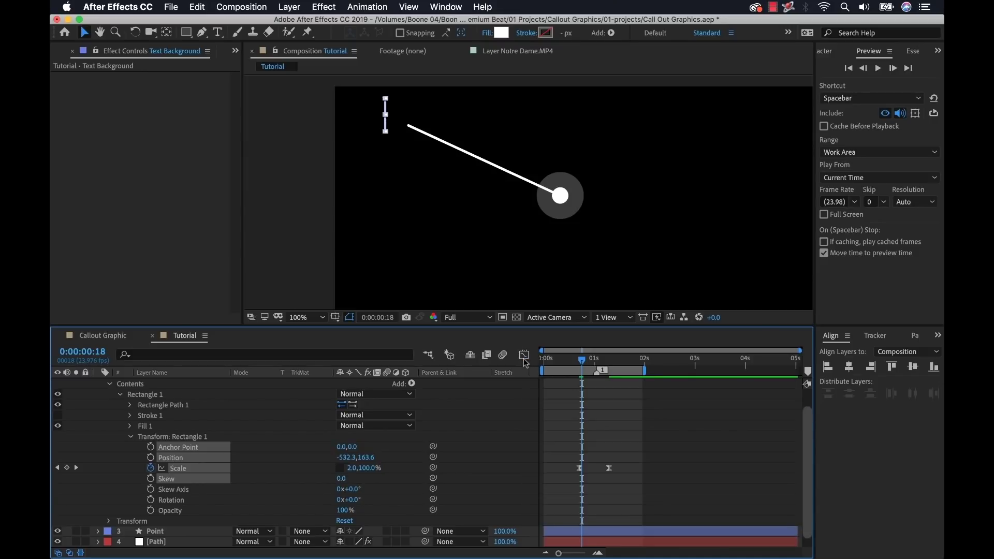
key(space)
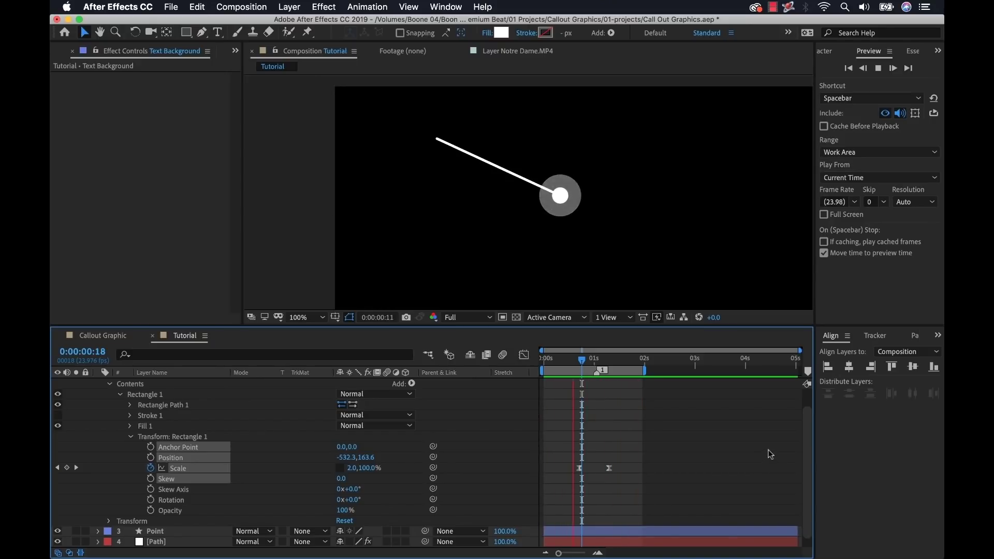
key(space)
Step: Show the 227ft layer, duplicate Text Background, and place Text Background 2 above 227ft
click(132, 438)
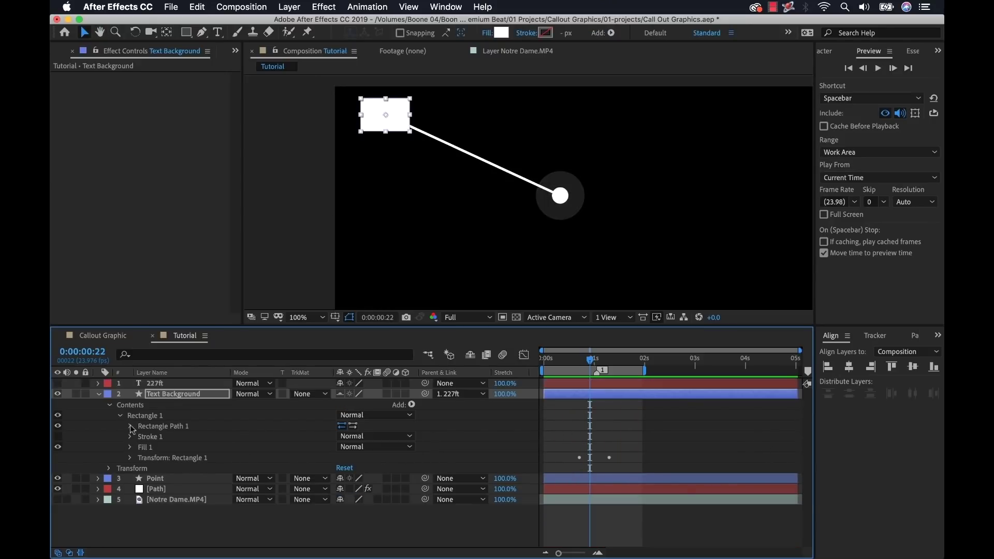
click(120, 416)
click(108, 405)
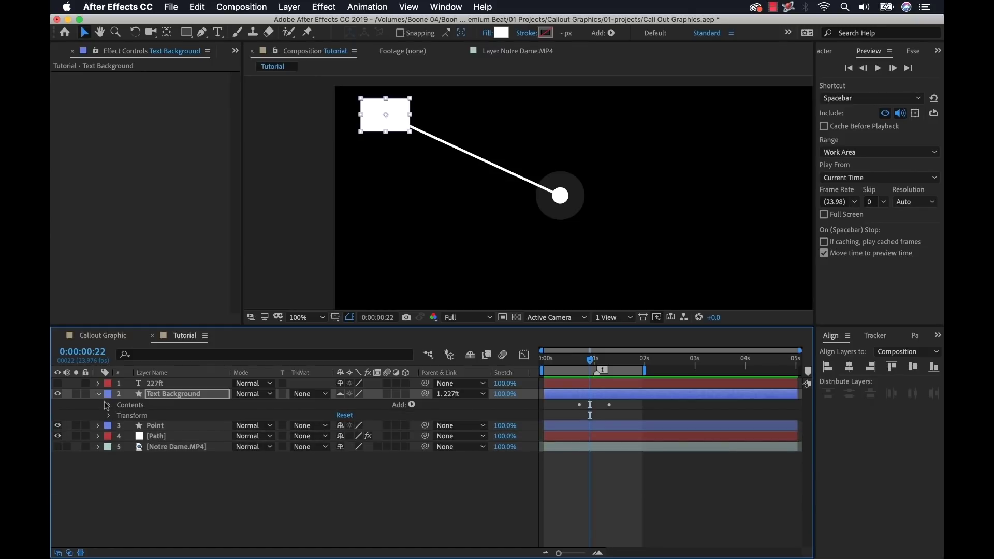
click(58, 384)
mouse_move(590, 358)
mouse_down()
mouse_move(572, 358)
mouse_move(611, 358)
mouse_move(559, 353)
mouse_move(604, 364)
mouse_move(588, 365)
mouse_up()
click(658, 500)
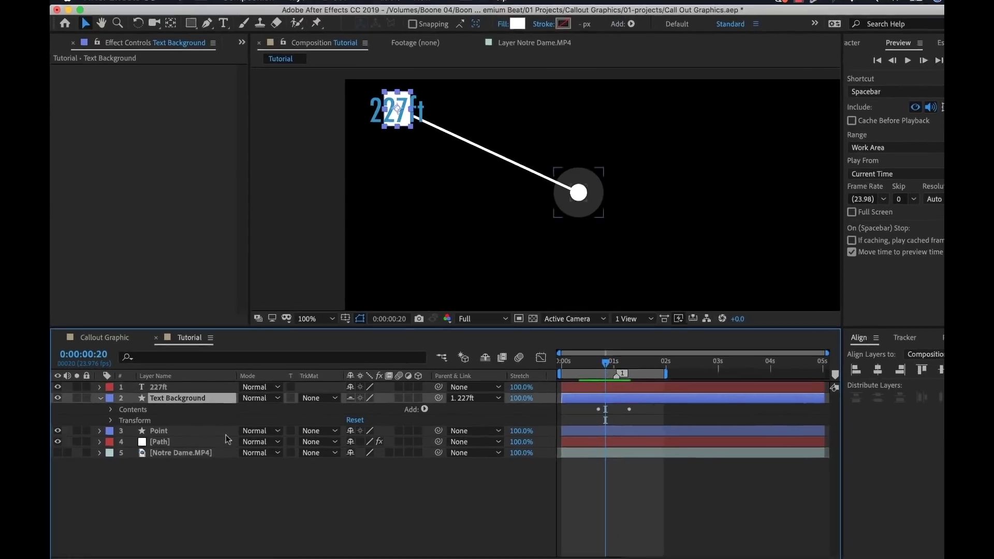
key(super+d)
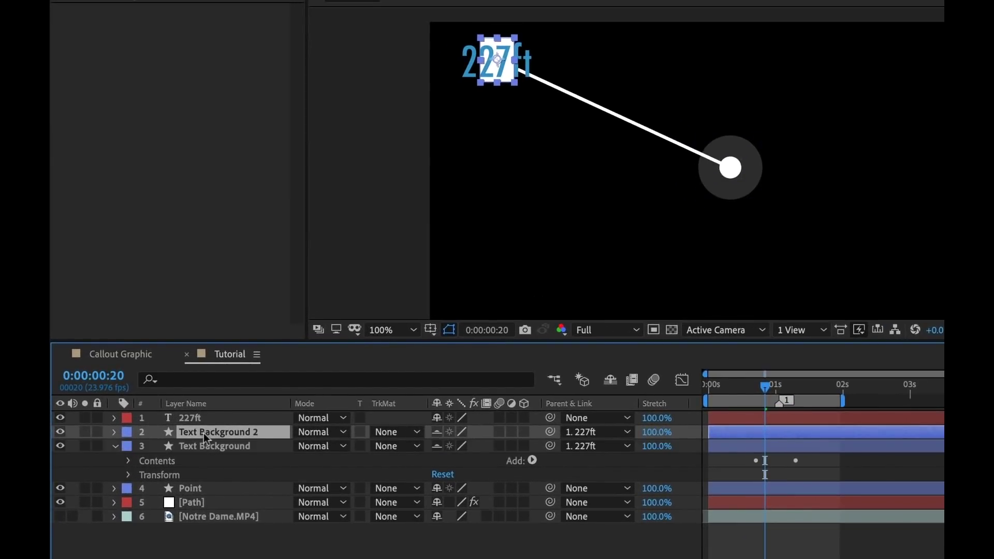
drag(203, 433, 202, 420)
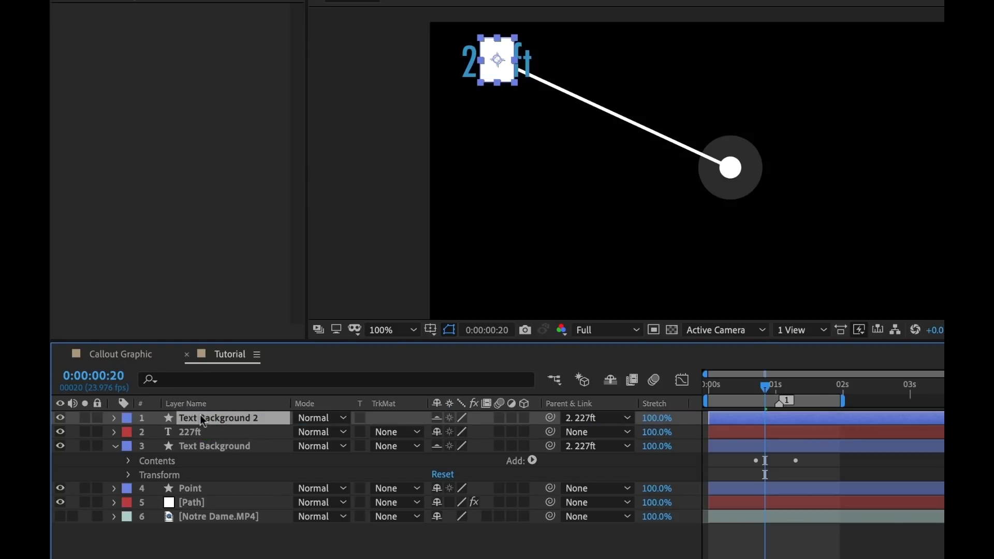
drag(777, 388, 800, 392)
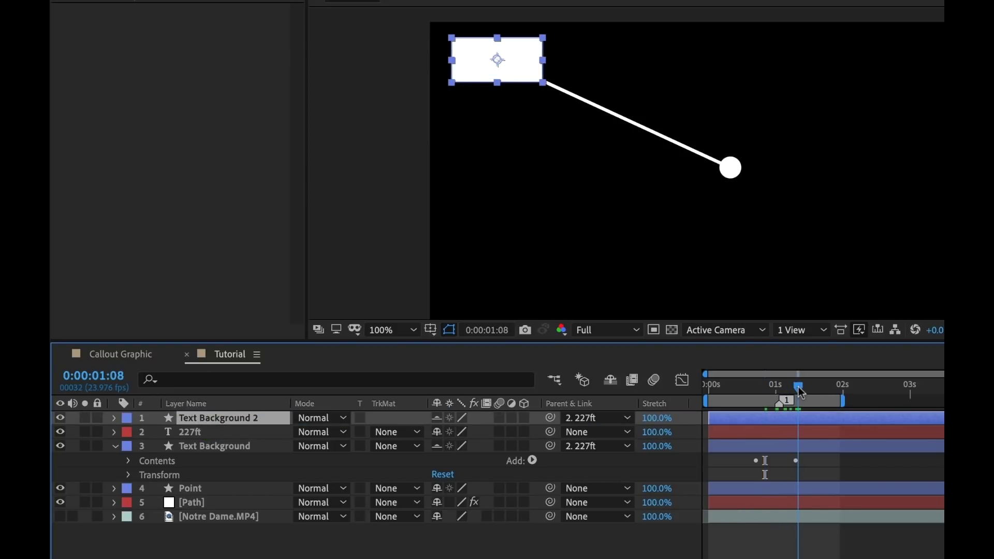
Step: Set 227ft's track matte to Luma Matte 'Text Background 2' and scrub the reveal
click(198, 436)
click(386, 437)
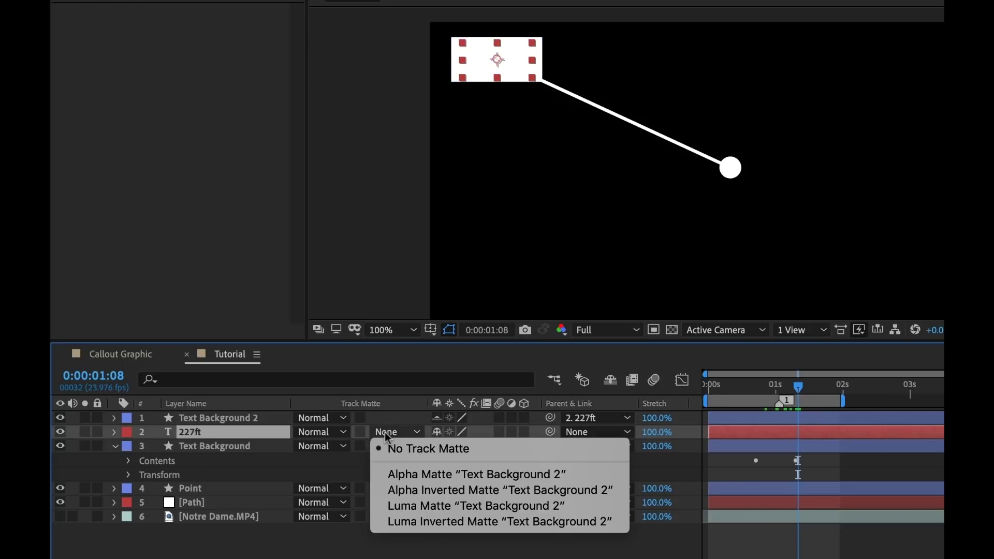
click(467, 508)
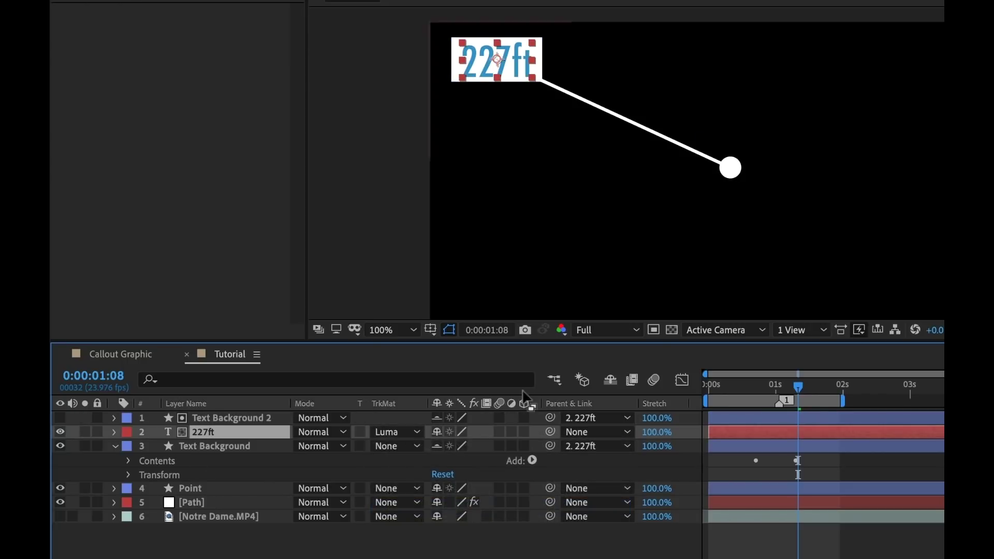
mouse_move(788, 384)
mouse_down()
mouse_move(746, 388)
mouse_move(784, 388)
mouse_up()
click(216, 445)
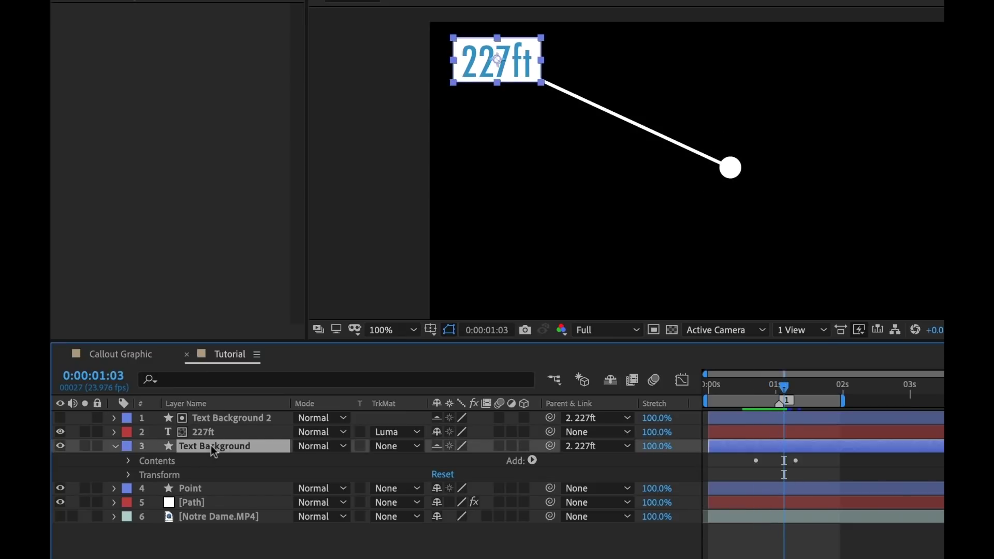
click(219, 419)
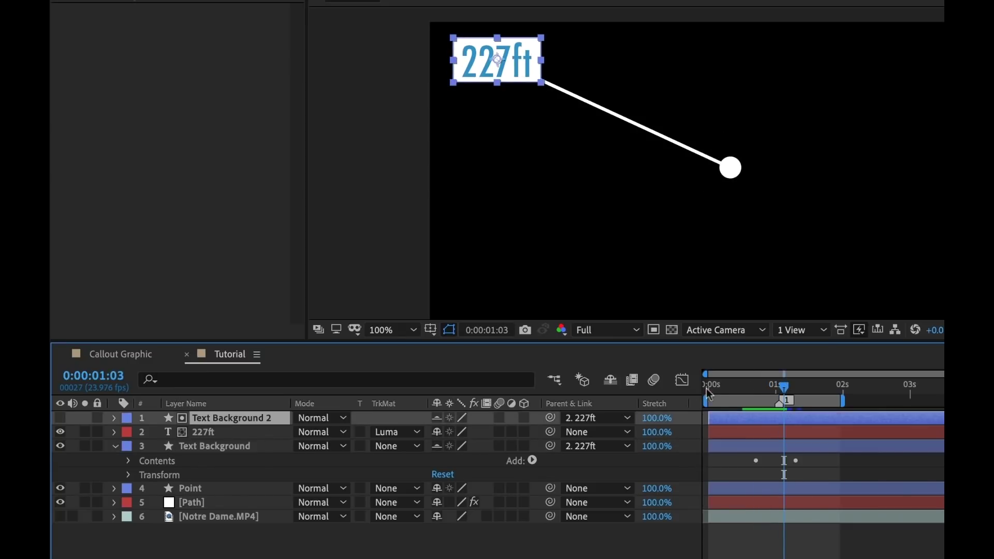
drag(787, 389, 658, 402)
key(F2)
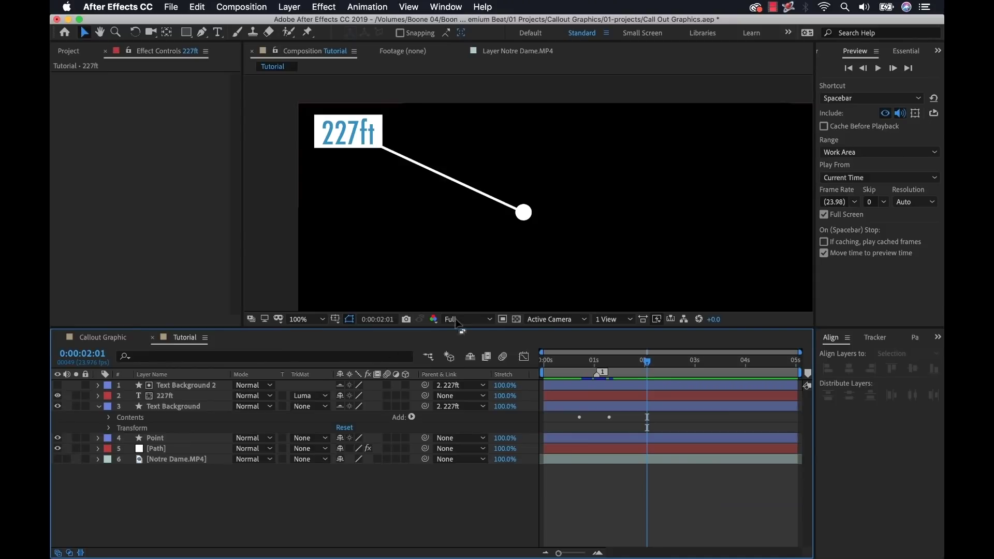
Step: Turn on Notre Dame.MP4 and preview the callout over the footage around 1:04–1:22
click(57, 459)
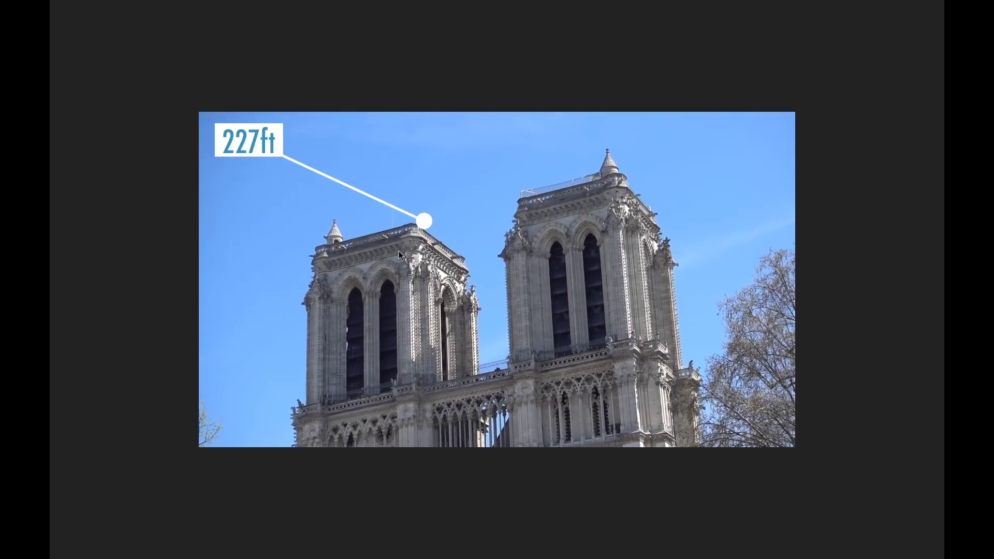
key(space)
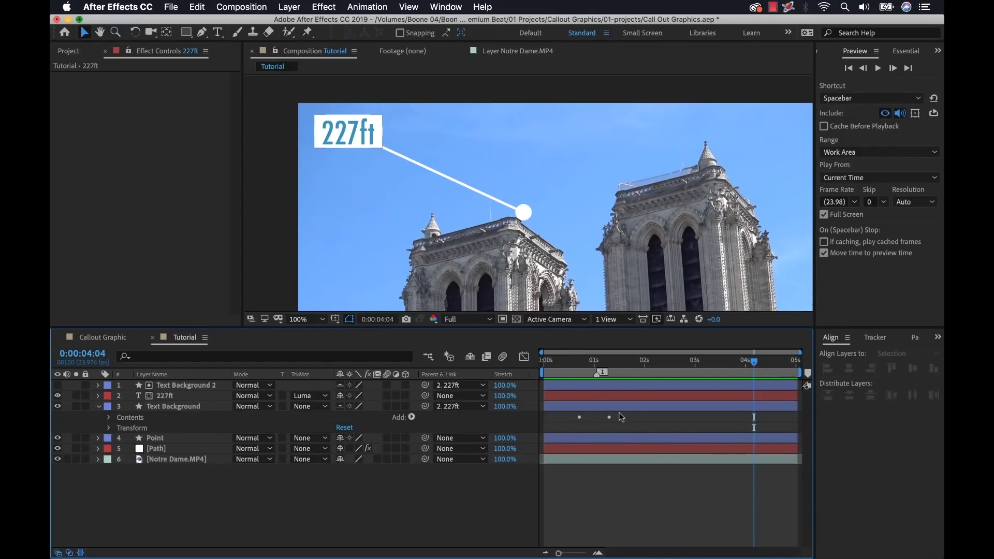
mouse_move(651, 364)
mouse_down()
mouse_move(549, 365)
mouse_move(641, 363)
mouse_up()
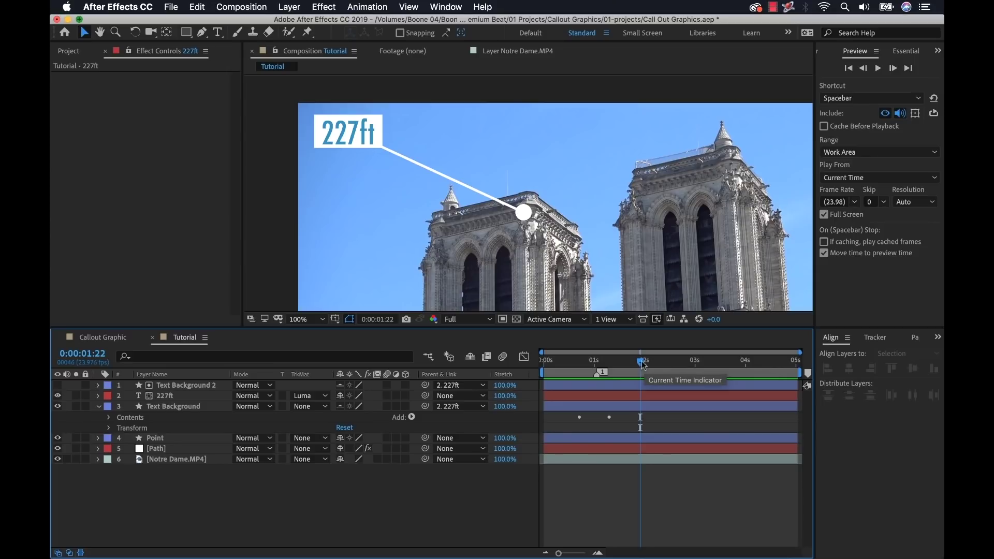
mouse_move(642, 365)
mouse_down()
mouse_move(554, 366)
mouse_move(674, 366)
mouse_move(646, 366)
mouse_up()
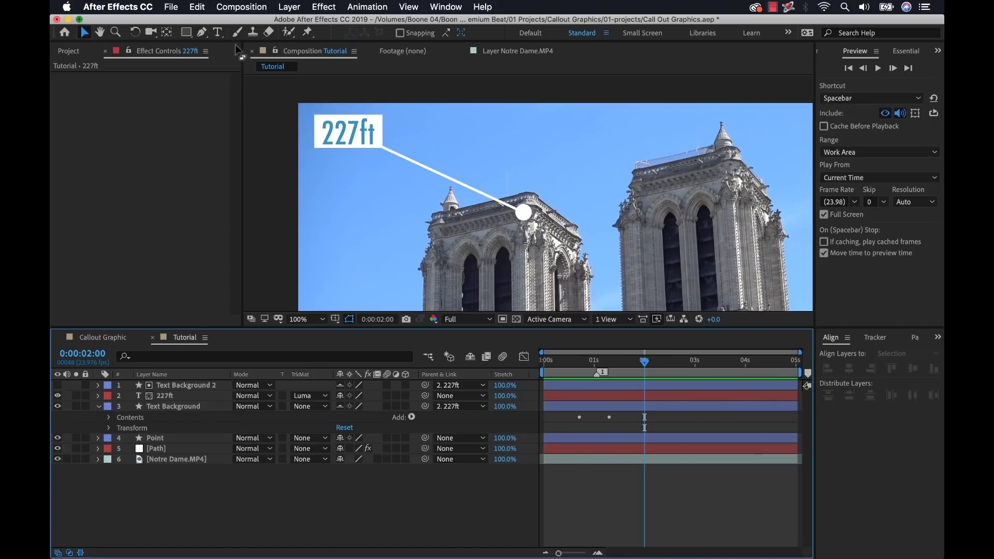
Step: Open the Tracker panel and start Track Motion on the Notre Dame footage layer
click(452, 11)
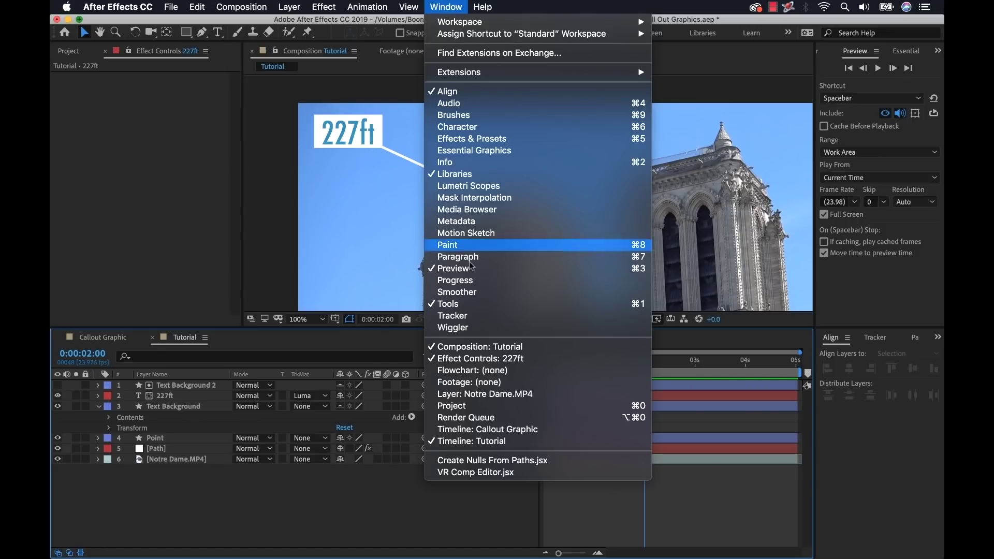
click(469, 316)
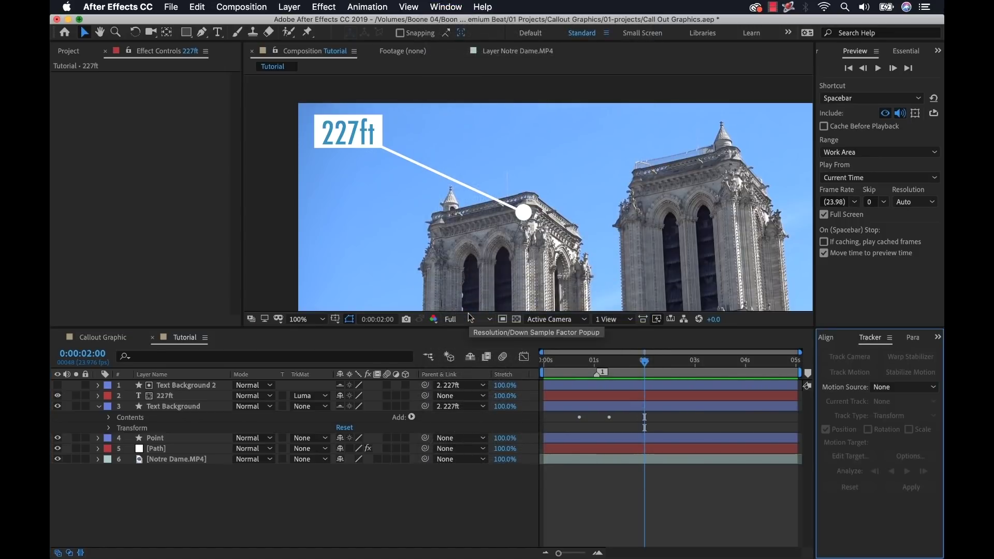
drag(556, 246, 547, 217)
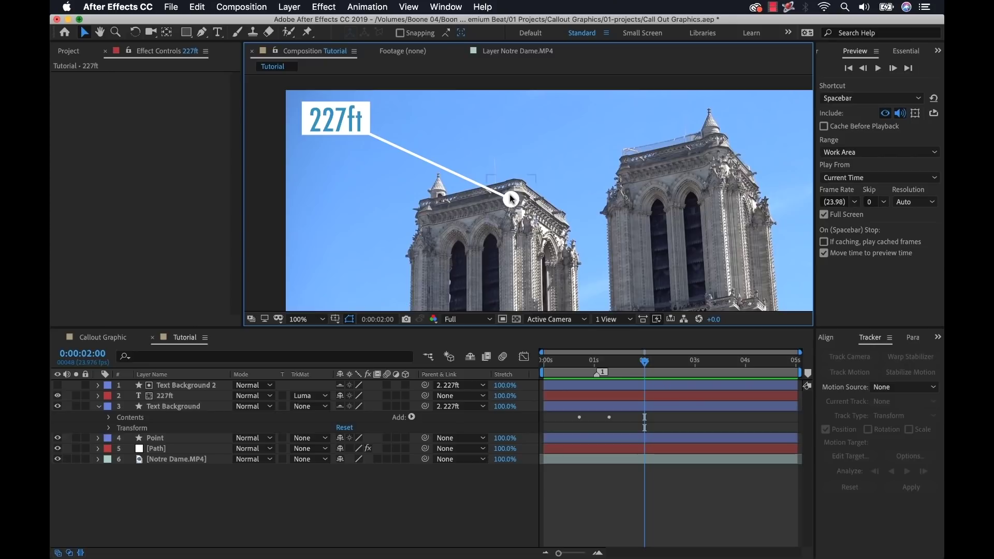
click(169, 462)
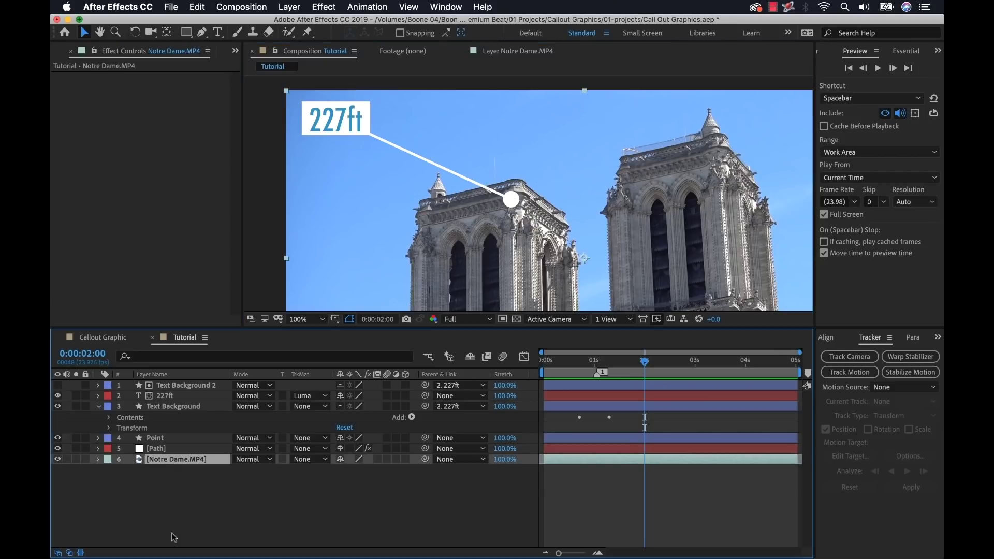
click(850, 373)
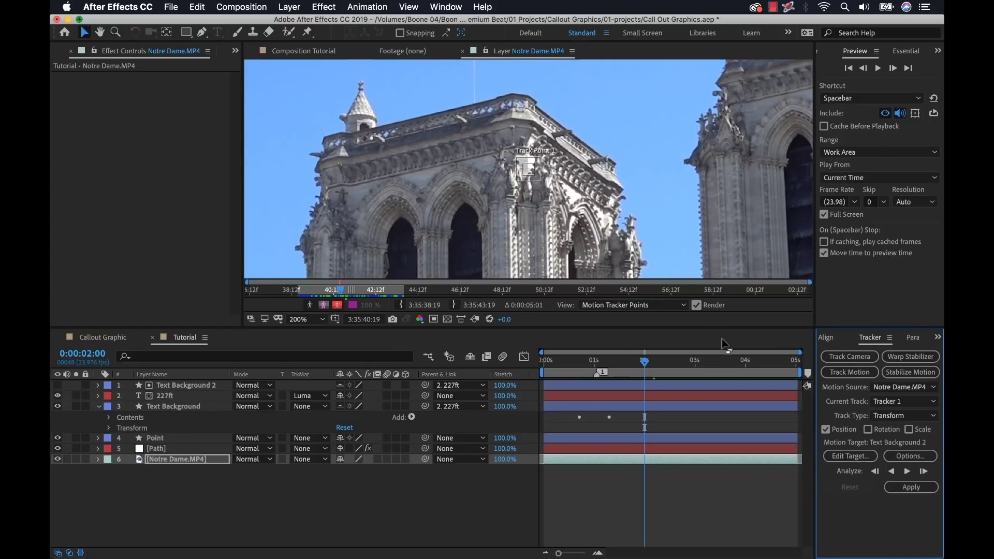
Step: Set the tracker's motion target to the 4. Point layer
drag(725, 338, 722, 395)
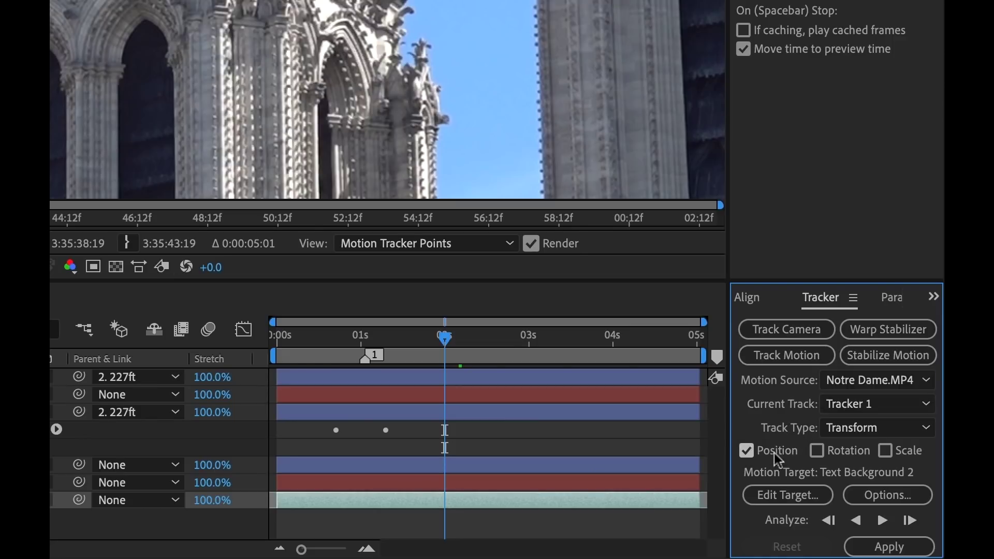
click(792, 496)
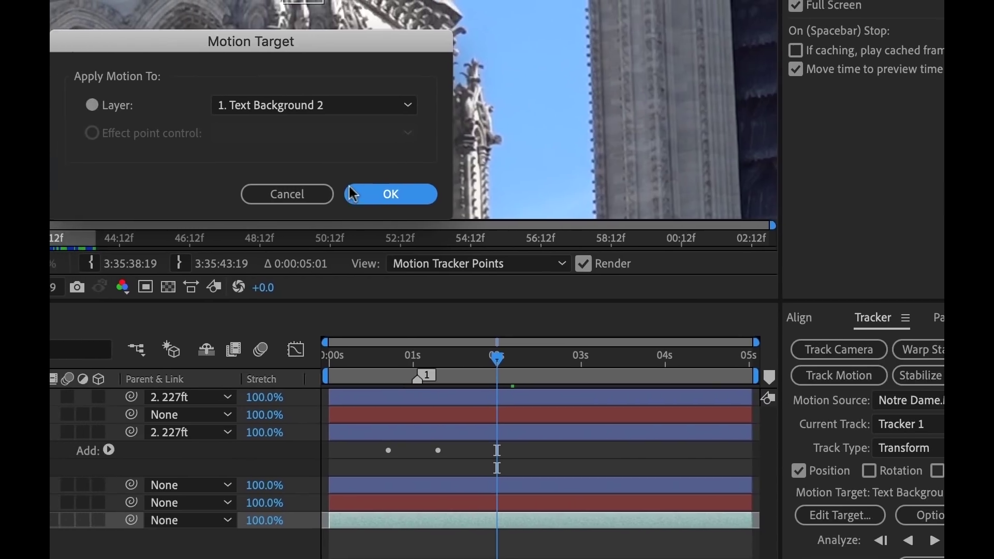
click(321, 108)
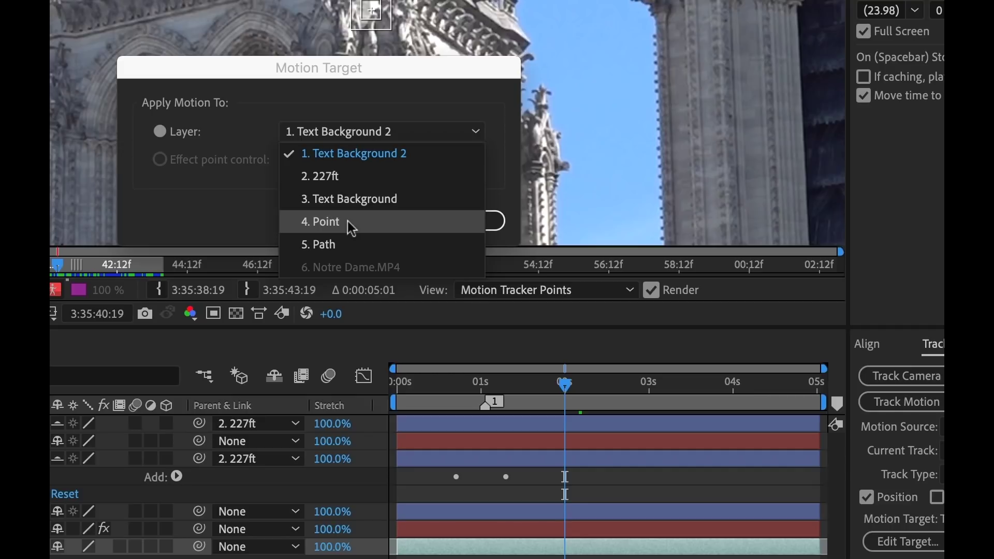
click(327, 222)
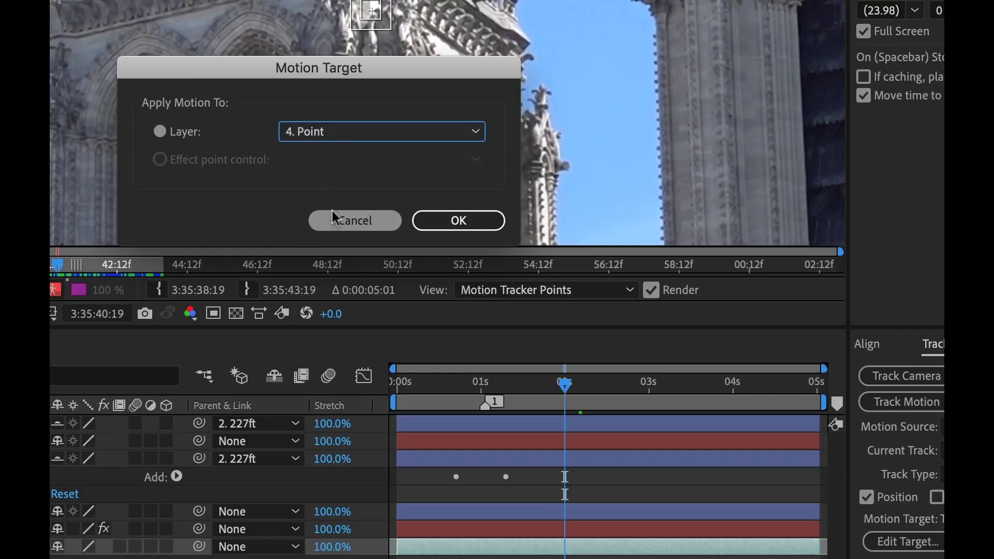
click(466, 222)
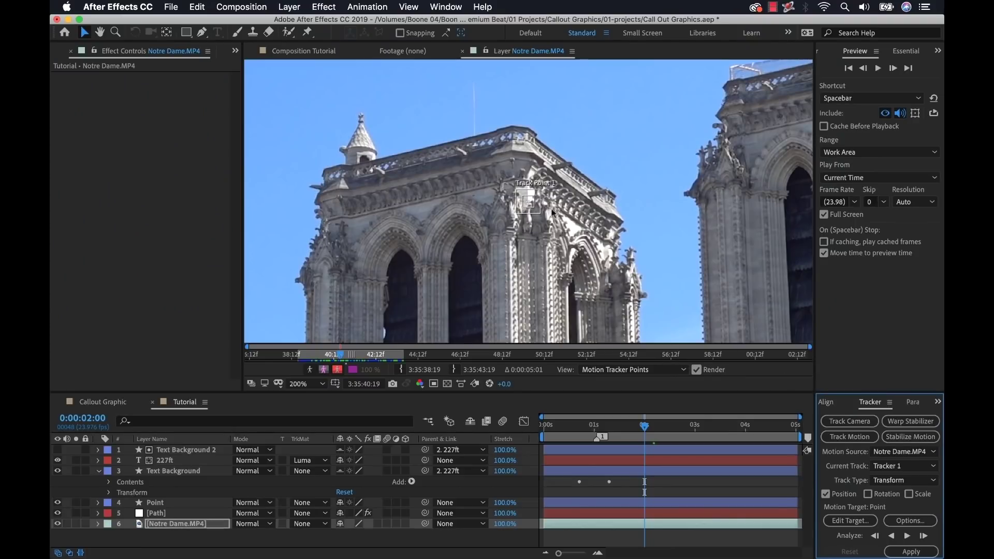
Step: Place Track Point 1 on the left tower's top corner at frame 0 and analyze forward to 0:00:05:00
drag(528, 207, 514, 181)
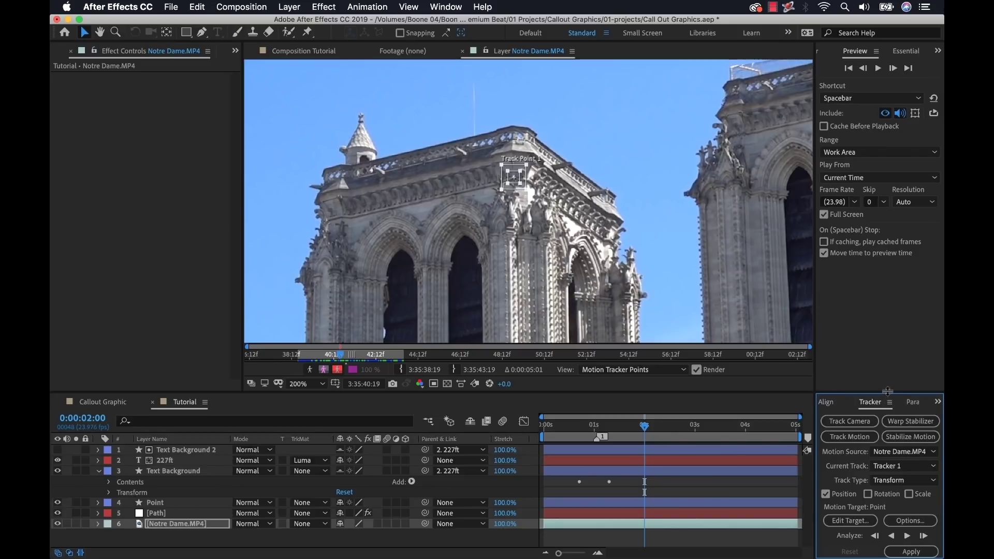
drag(888, 391, 886, 366)
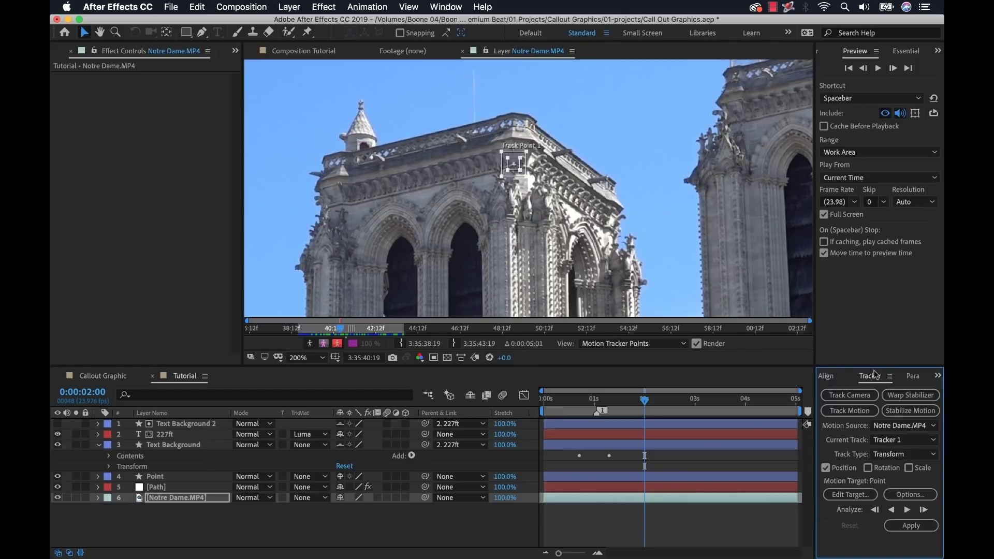
drag(645, 401, 511, 403)
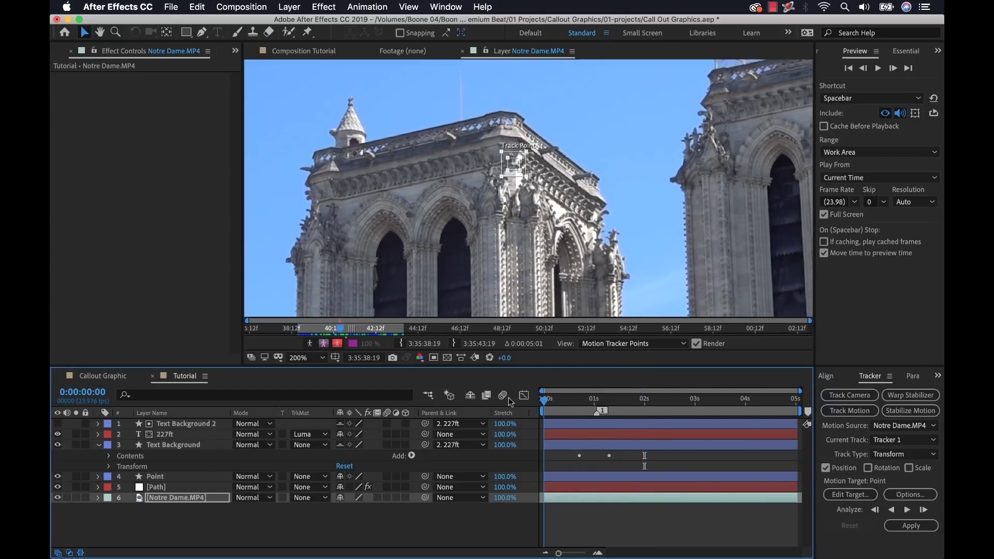
click(514, 166)
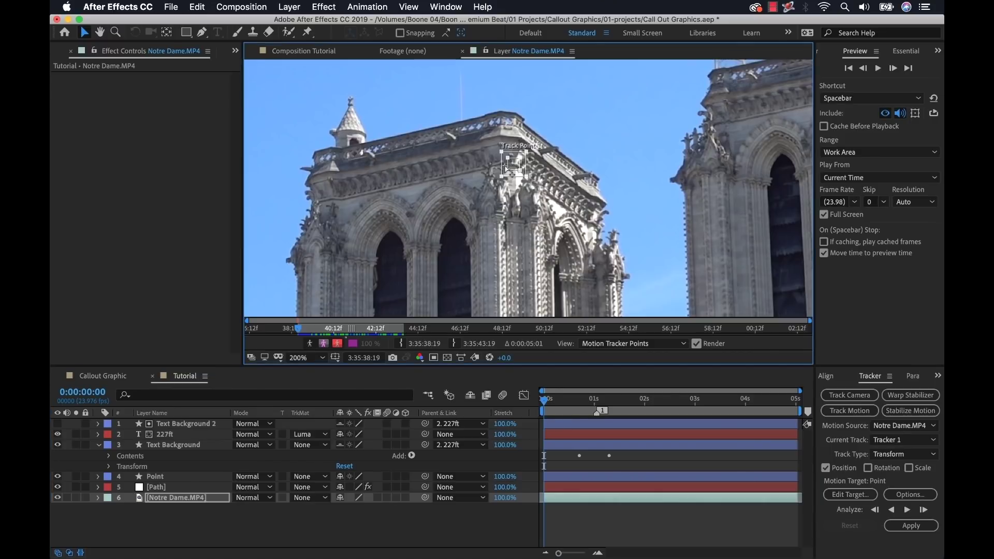
mouse_move(507, 166)
mouse_down()
mouse_move(519, 169)
mouse_move(482, 174)
mouse_move(488, 141)
mouse_move(515, 158)
mouse_move(516, 218)
mouse_move(502, 161)
mouse_up()
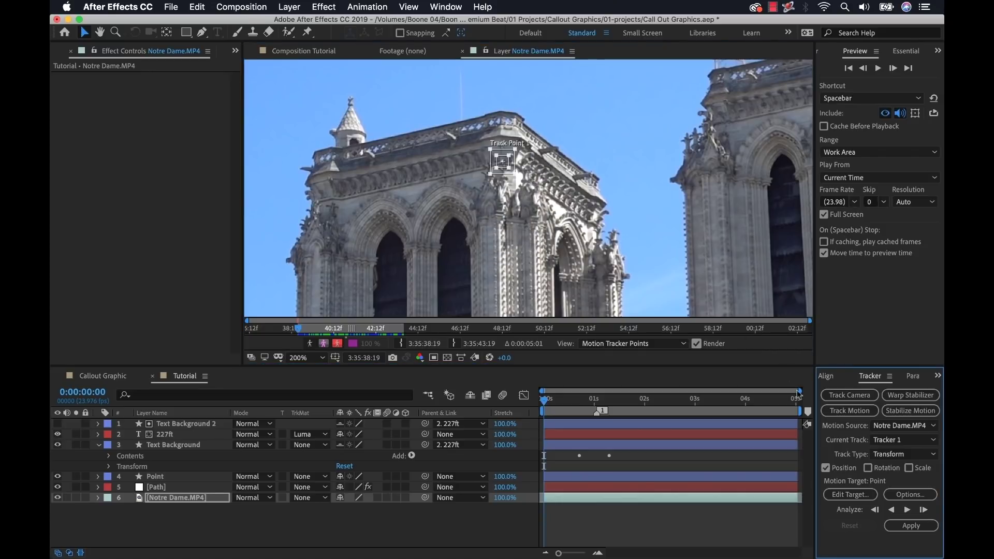
click(908, 511)
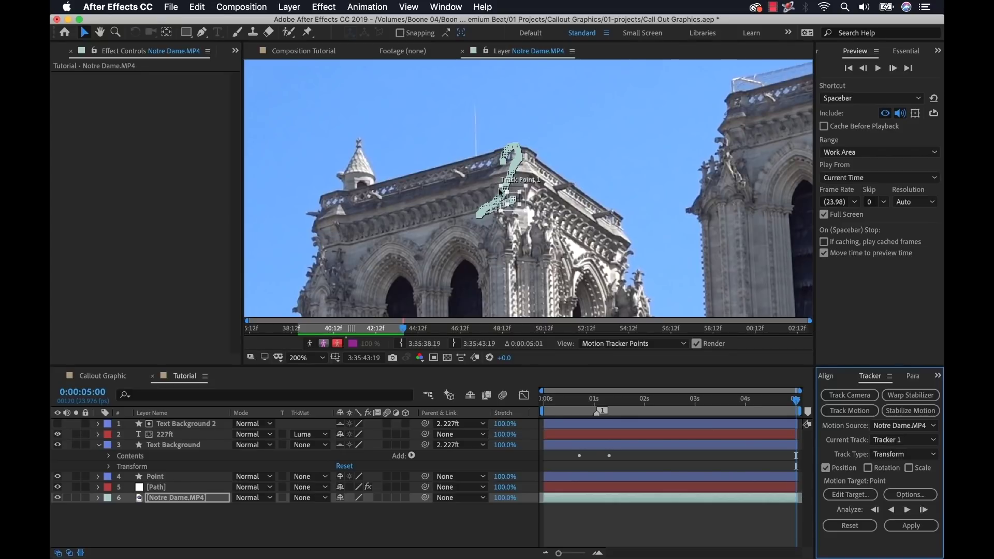
Step: Apply the track to the Point layer in X and Y, then reveal its Position keyframes
click(912, 526)
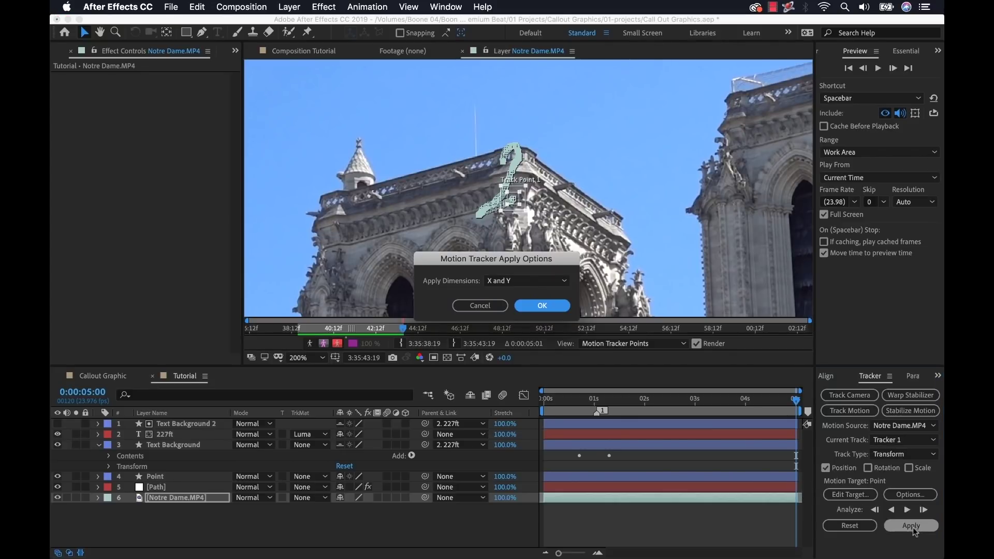
click(531, 307)
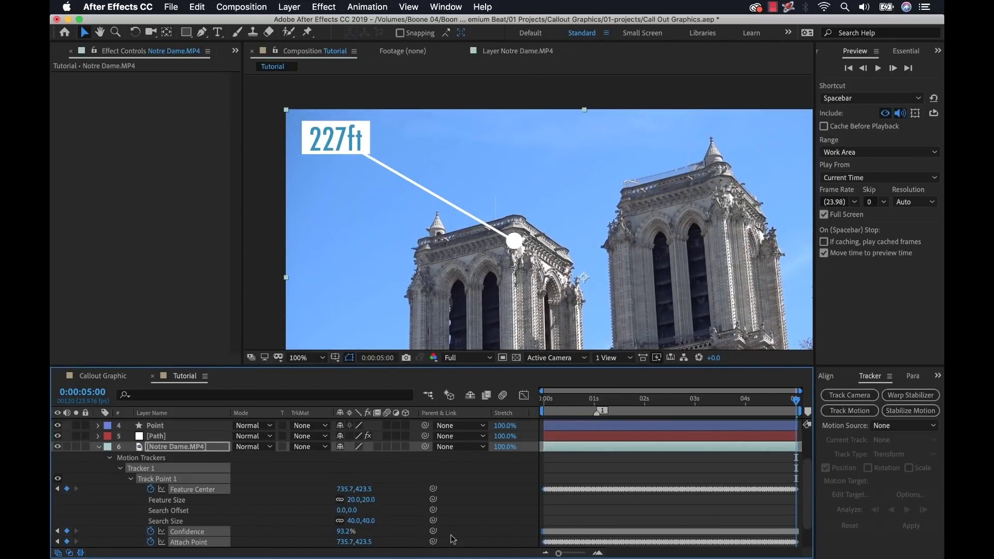
click(98, 448)
click(181, 477)
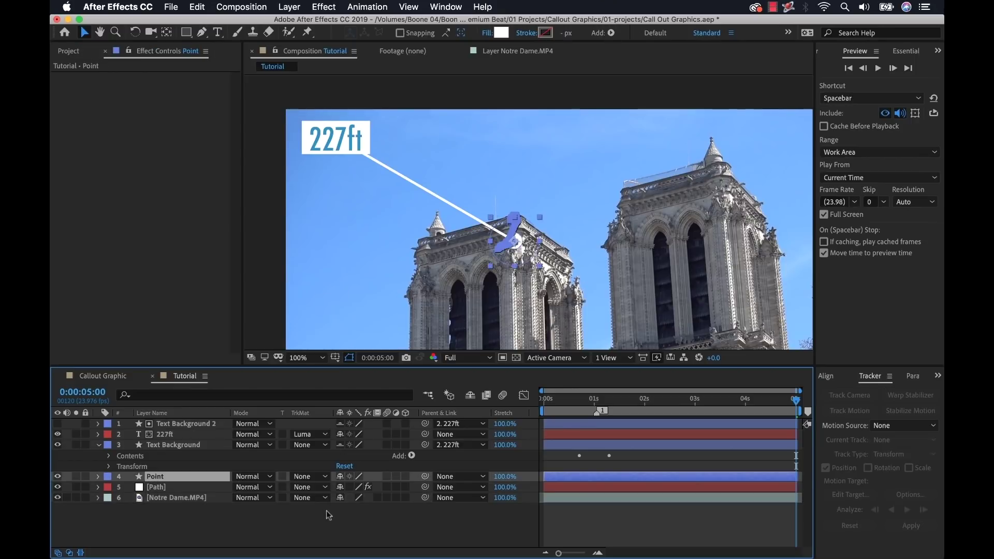
key(p)
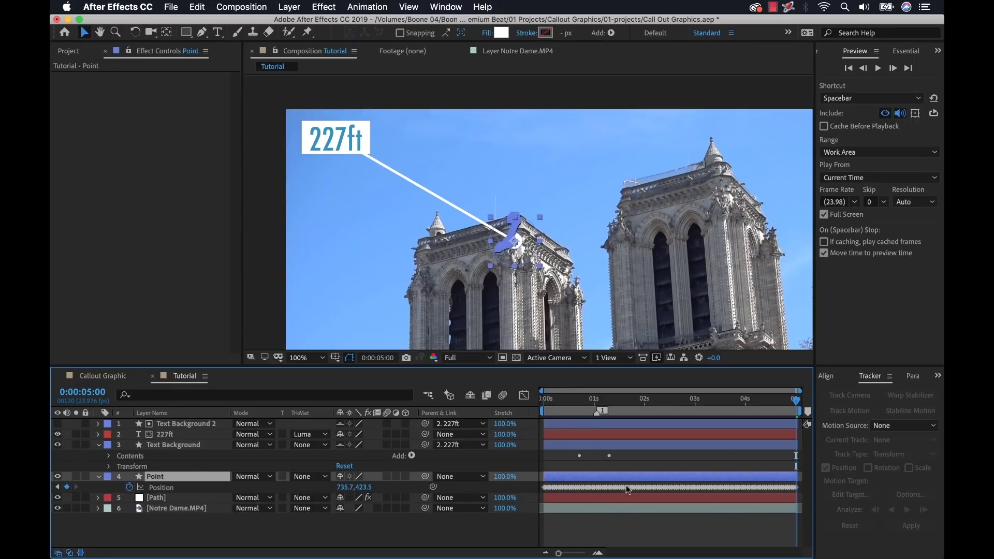
click(168, 538)
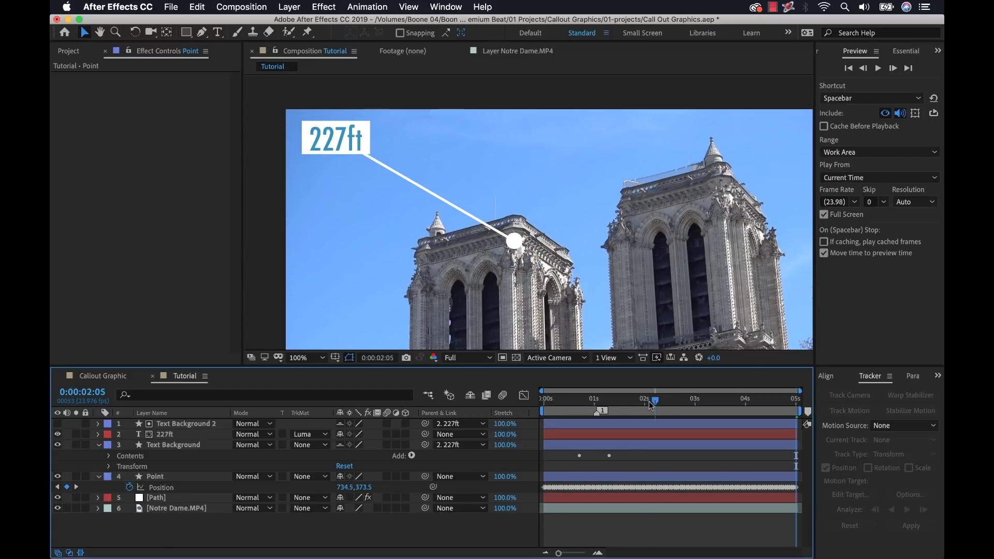